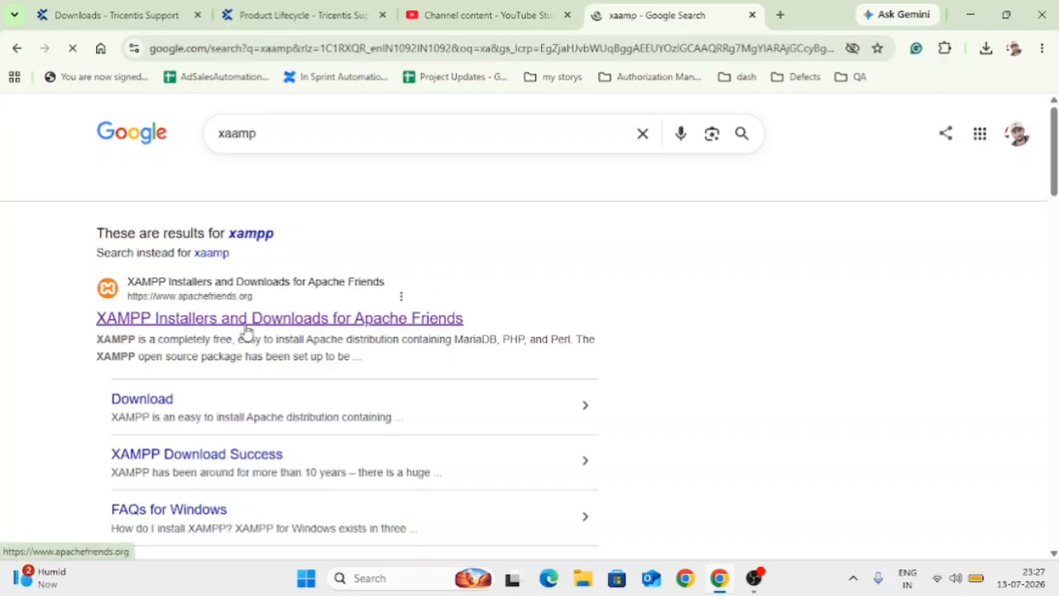
Open the Apache Friends XAMPP site from the search results and start downloading XAMPP for Windows 8.2.12.
click(247, 328)
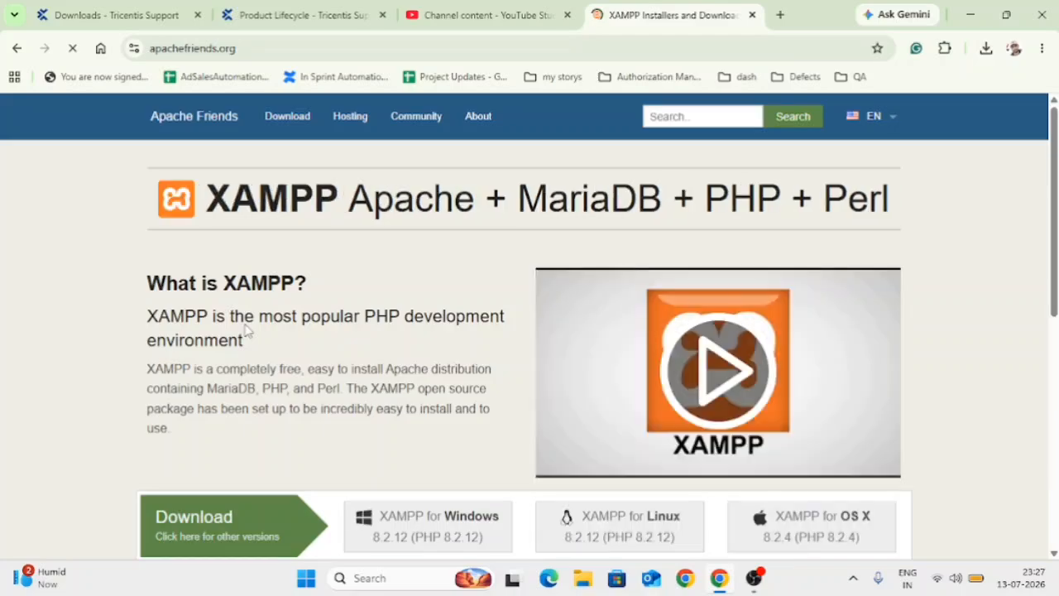
scroll(456, 295, down, 3)
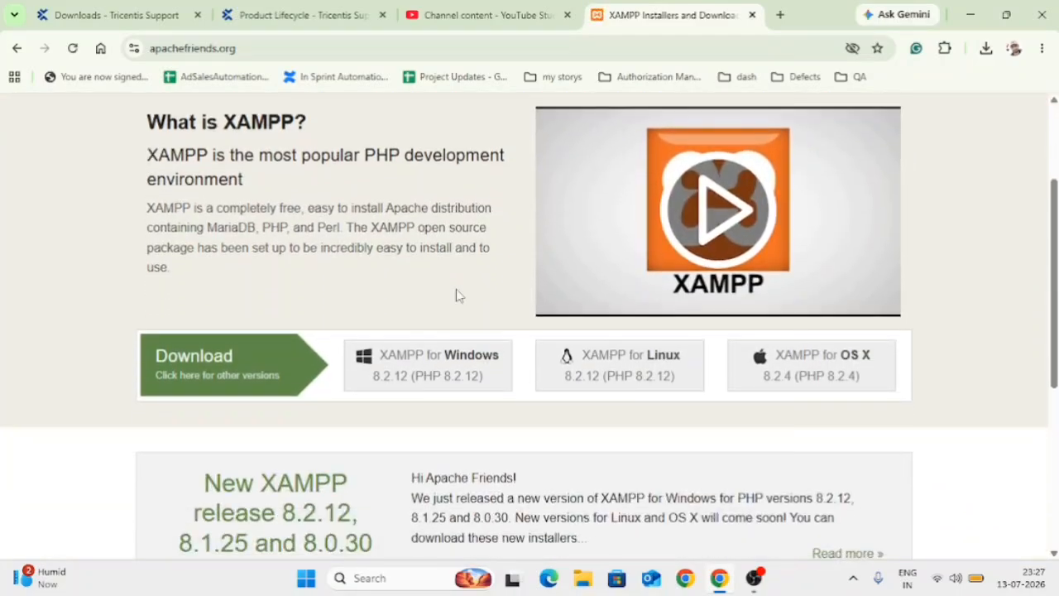
scroll(456, 295, down, 1)
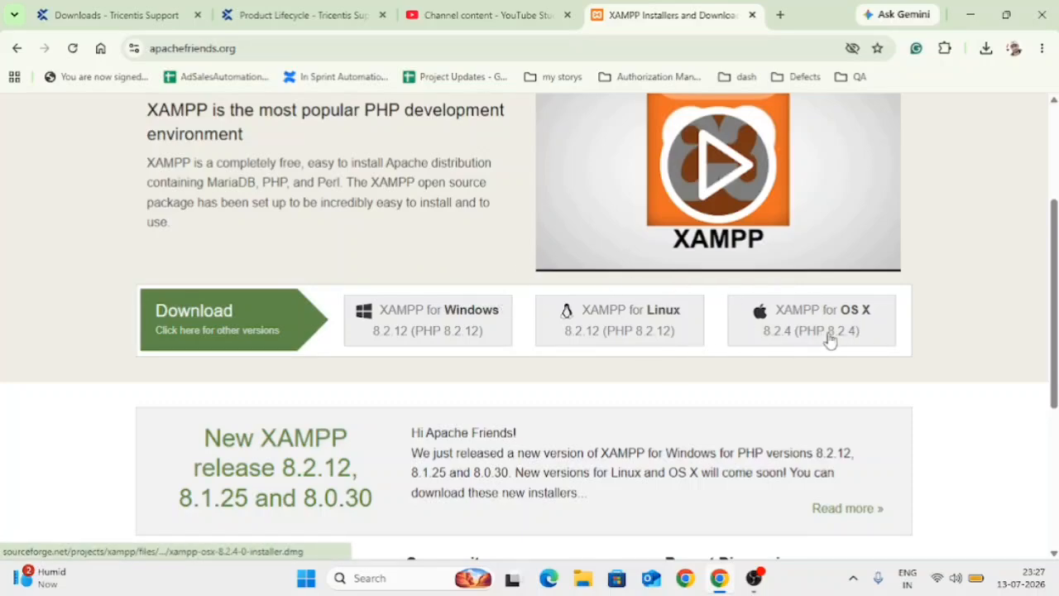
click(415, 334)
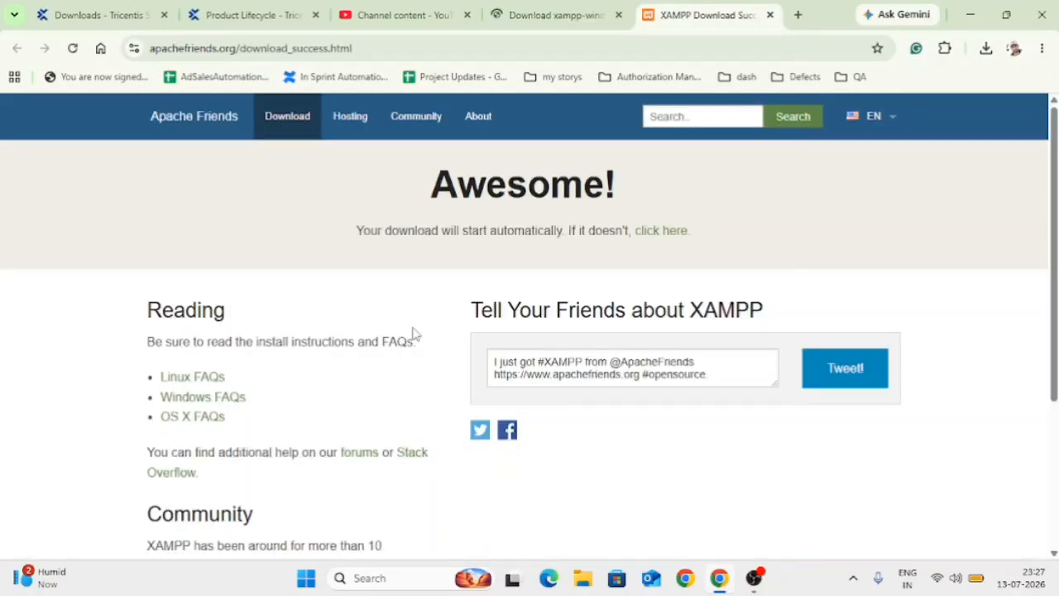
scroll(799, 257, down, 1)
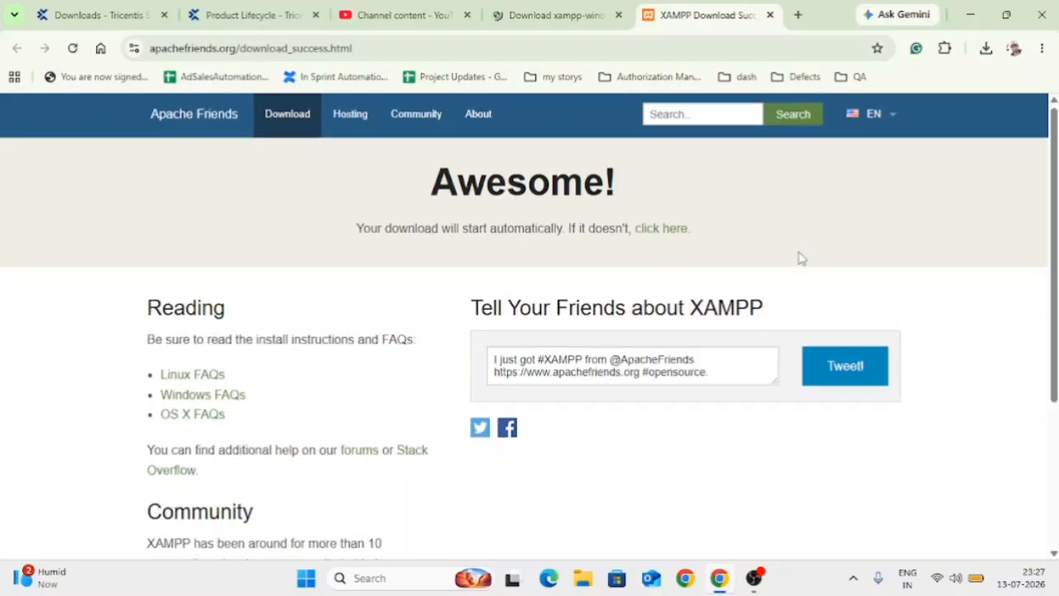
scroll(799, 257, down, 2)
scroll(800, 257, up, 3)
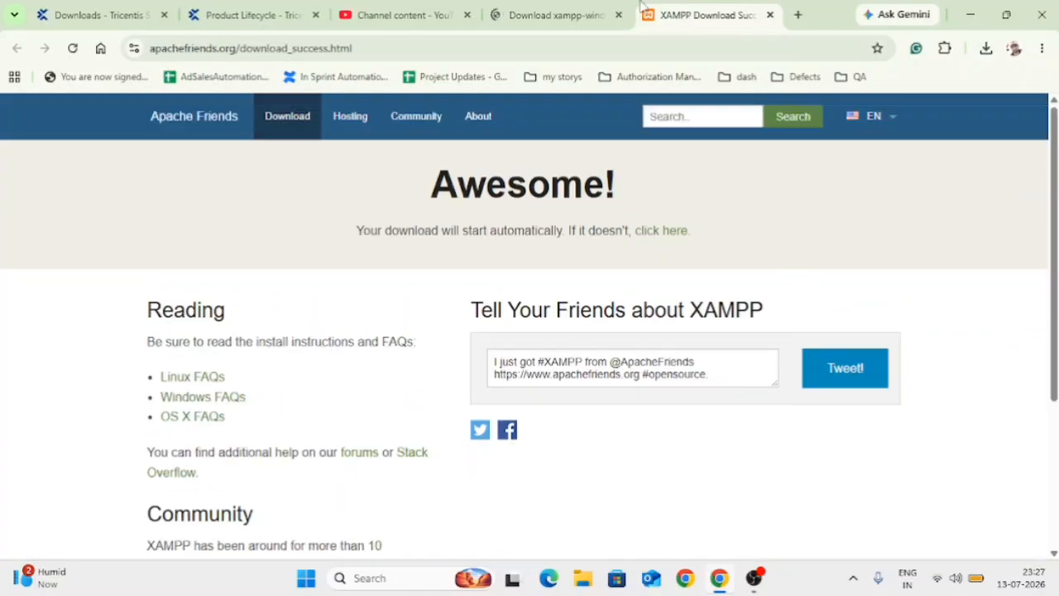
Check the XAMPP installer's download progress in the recent downloads from the SourceForge page.
click(565, 16)
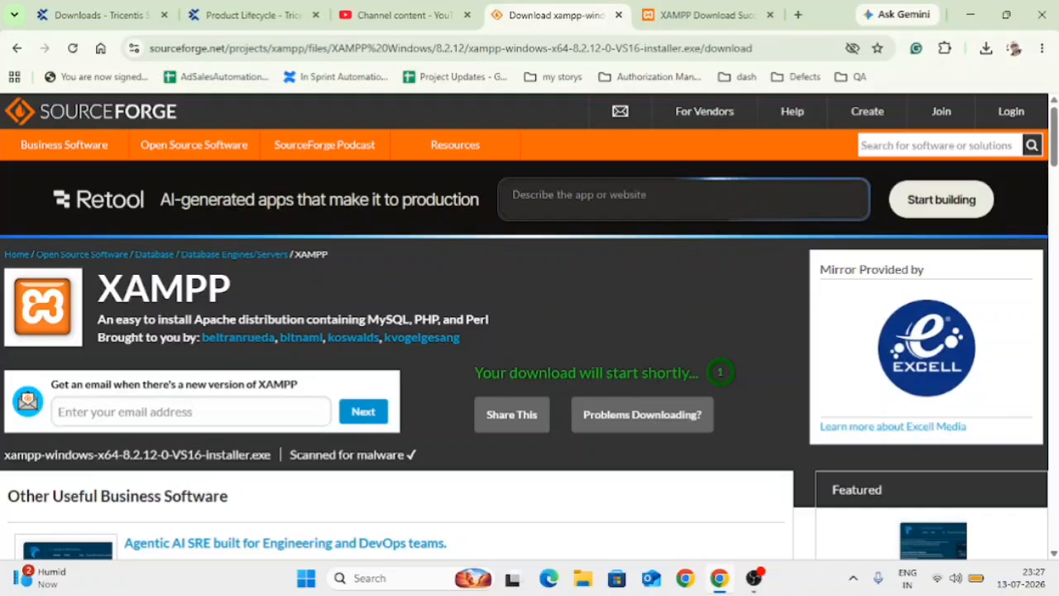
click(986, 48)
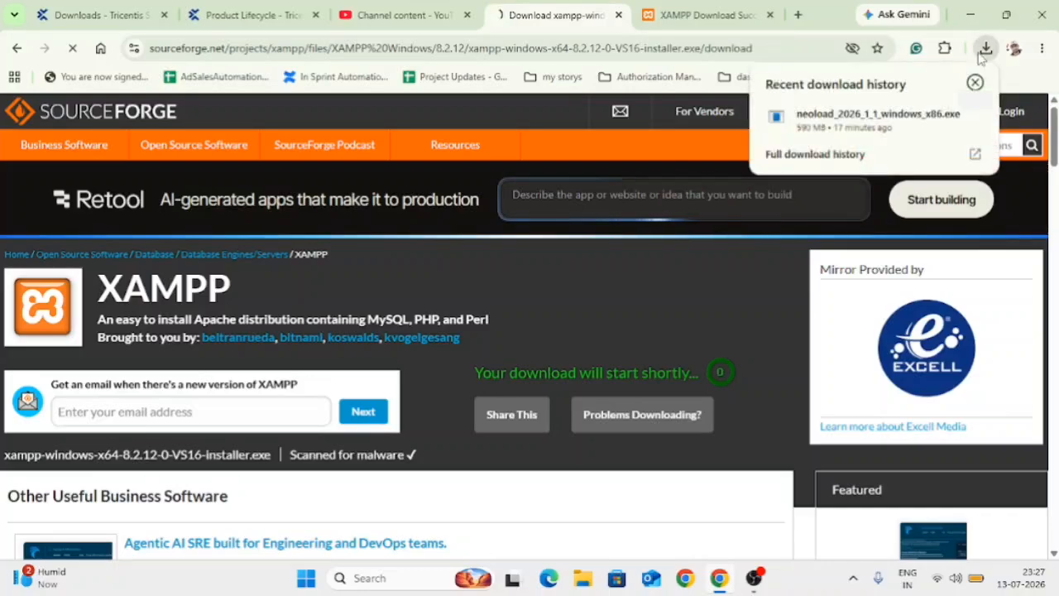
click(973, 82)
scroll(550, 341, down, 5)
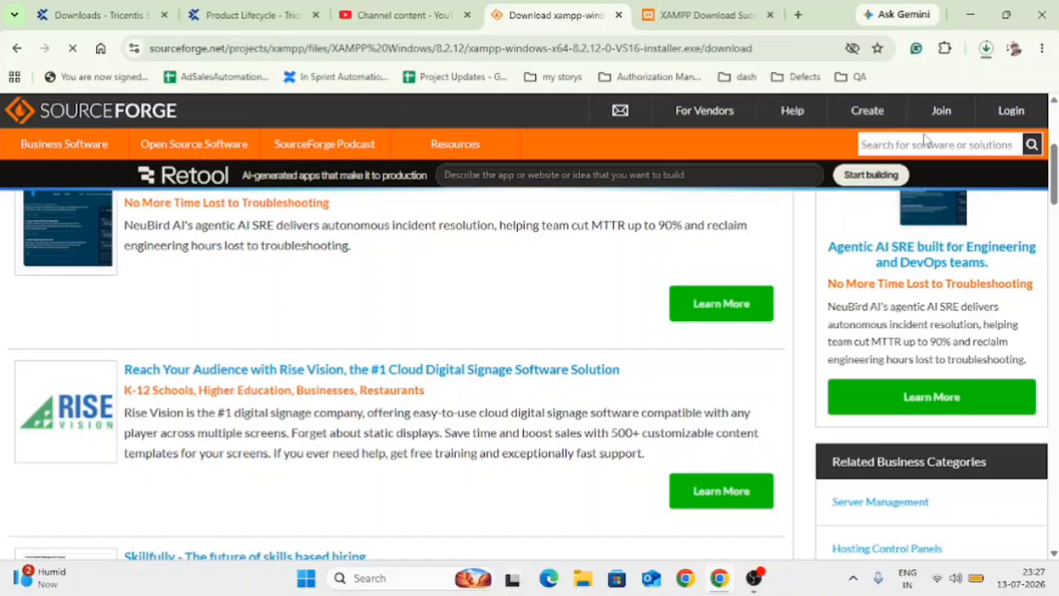
click(987, 49)
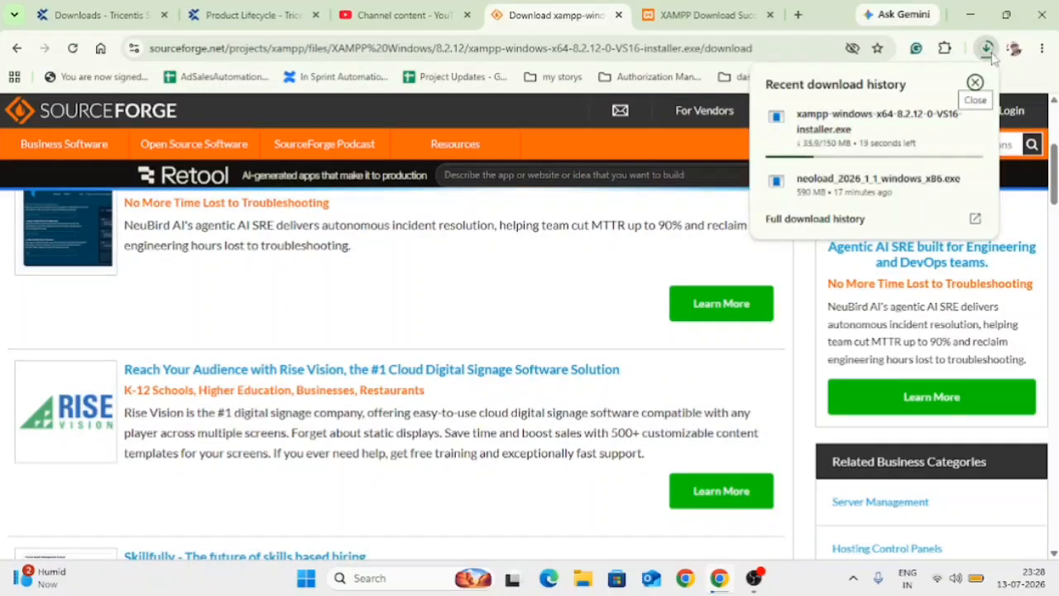
scroll(538, 307, up, 5)
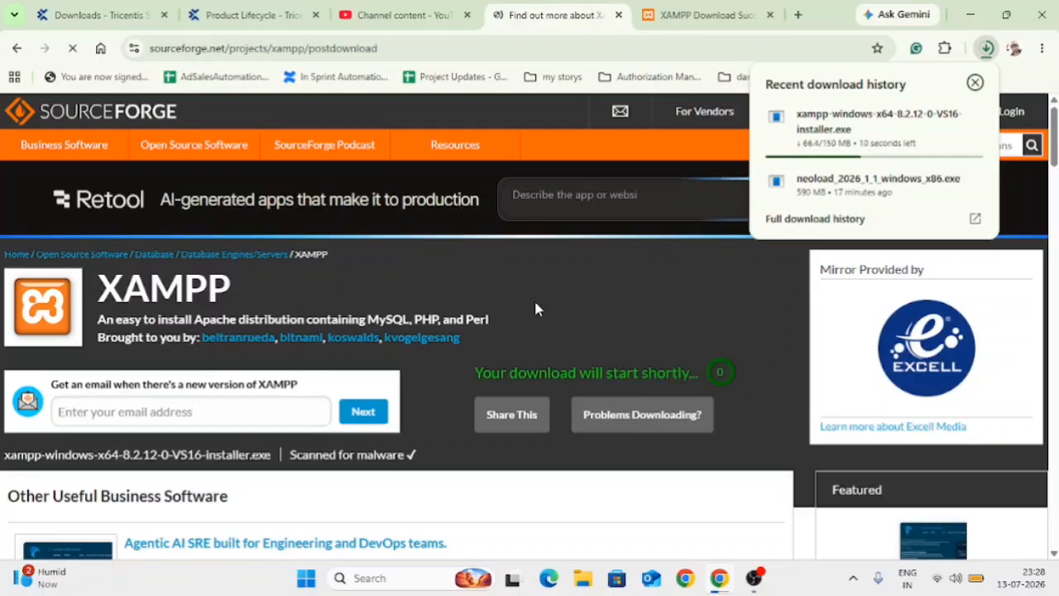
scroll(648, 294, down, 2)
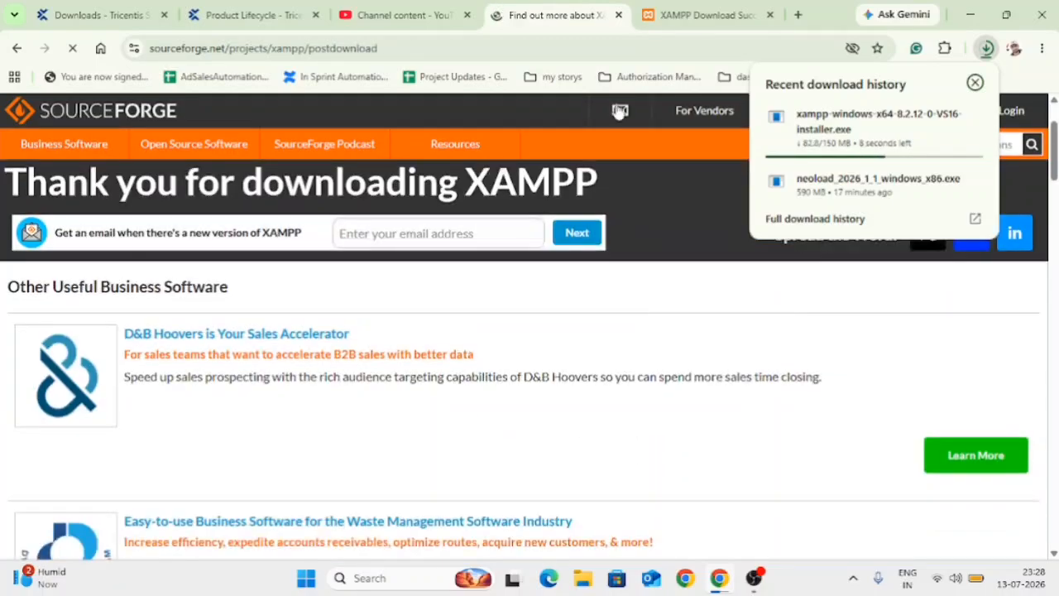
Close the SourceForge page and open the browser's full download history.
click(620, 16)
click(620, 16)
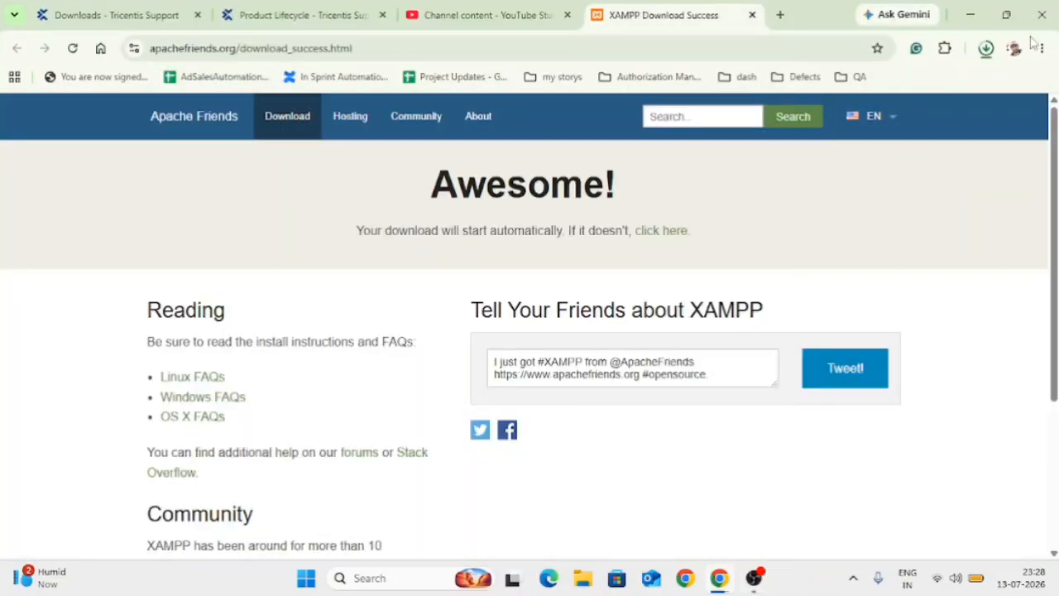
click(1042, 48)
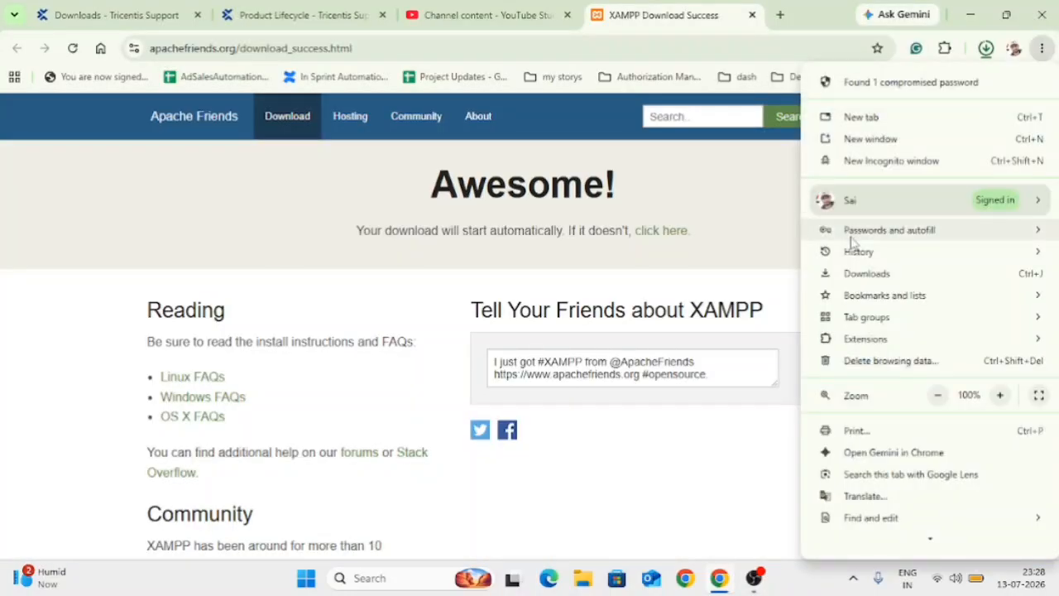
click(856, 277)
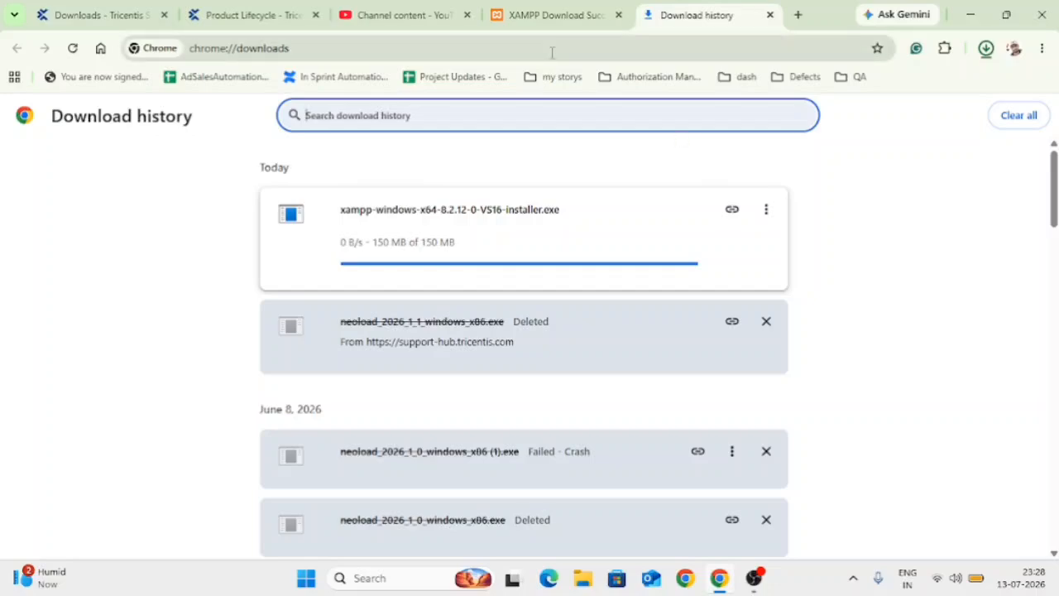
click(565, 25)
click(699, 12)
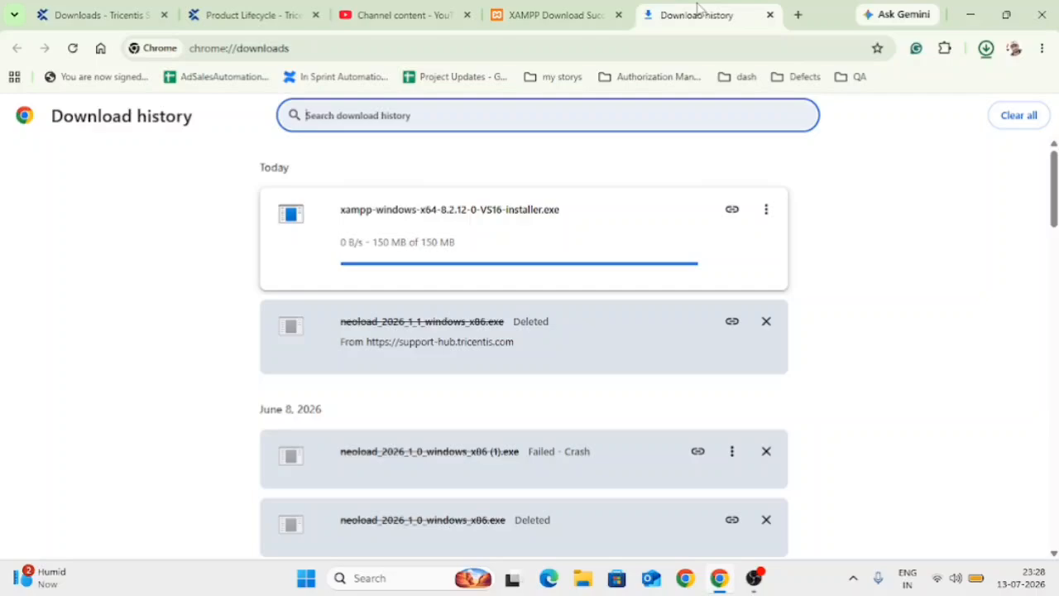
click(553, 15)
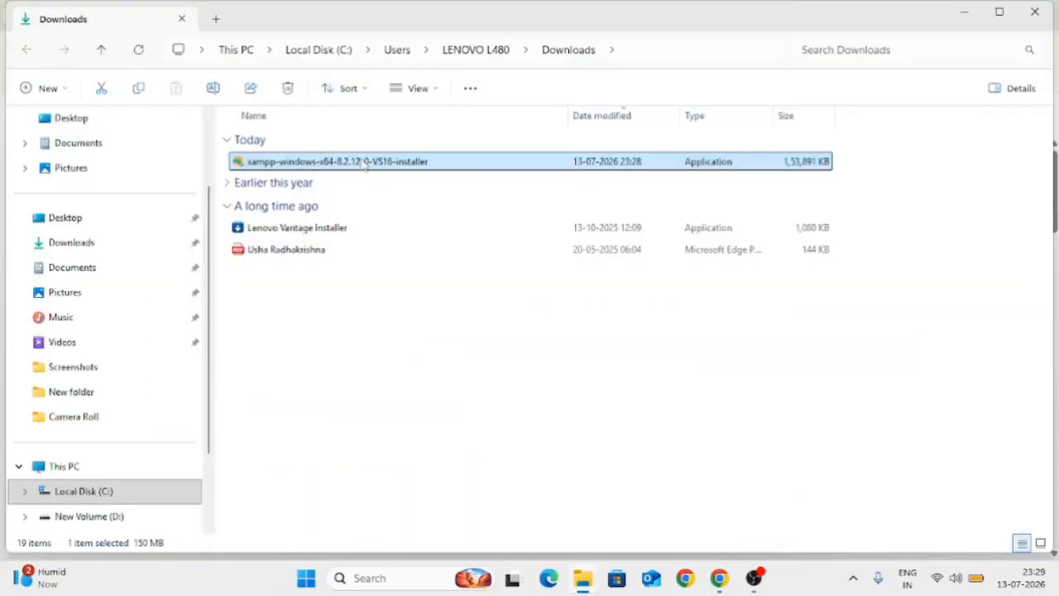
Launch xampp-windows-x64-8.2.12-0-VS16-installer from the Downloads folder and minimize the open windows to reveal the desktop.
right_click(414, 165)
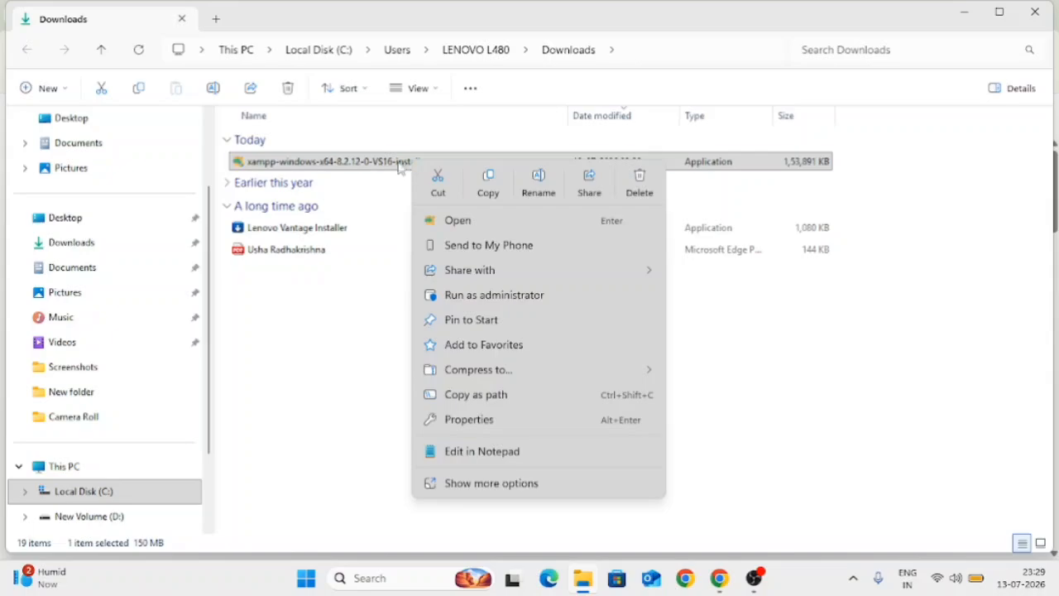
double_click(341, 162)
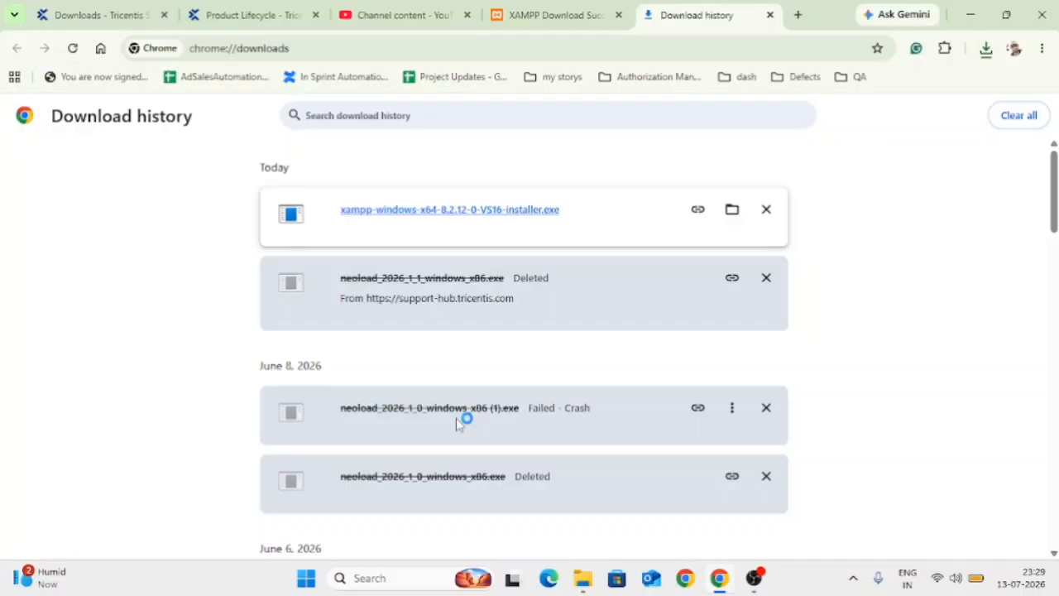
click(974, 20)
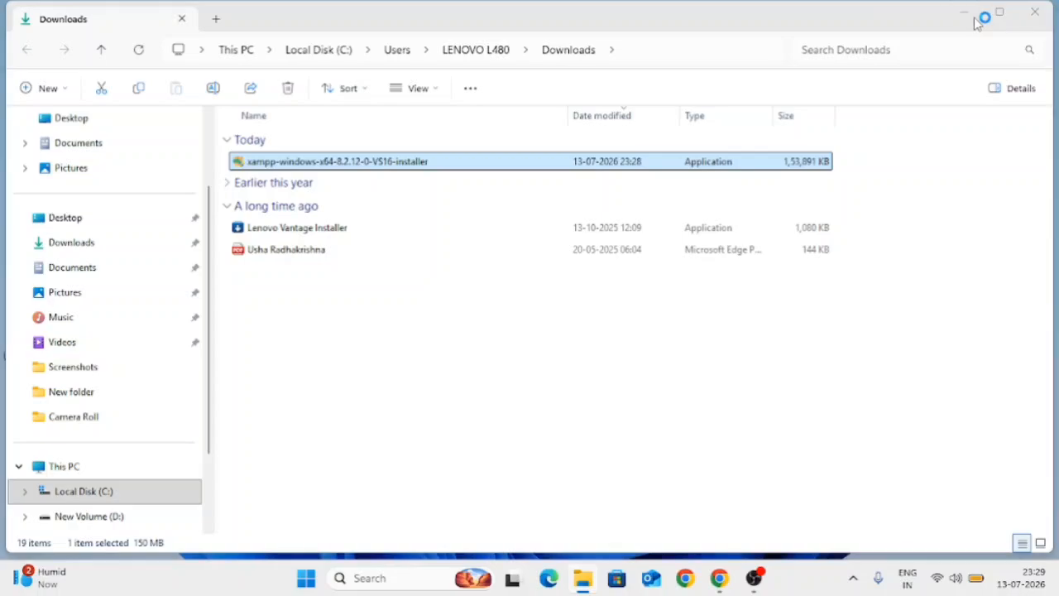
click(974, 20)
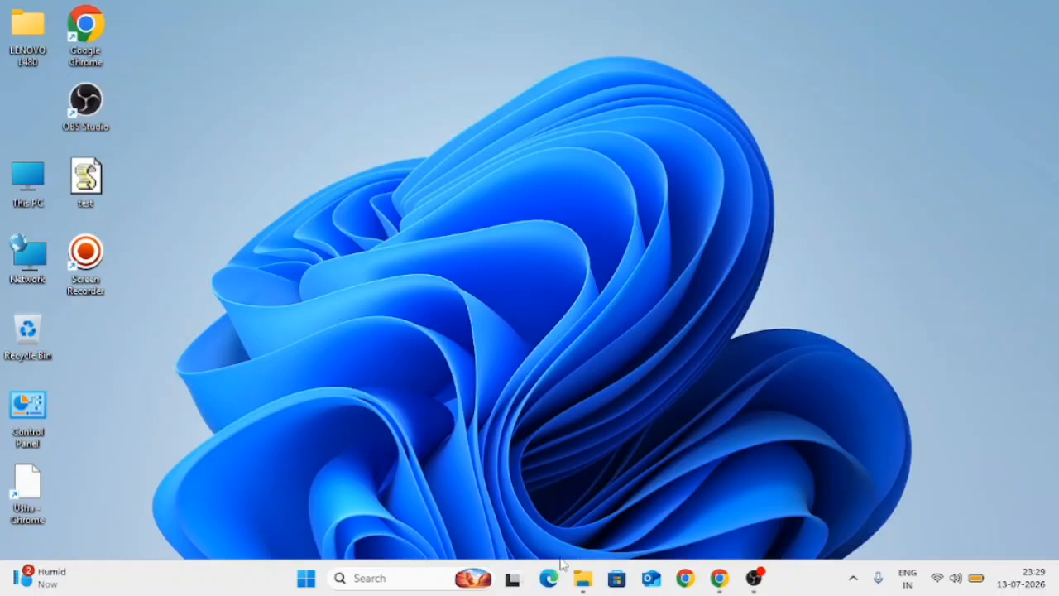
click(583, 581)
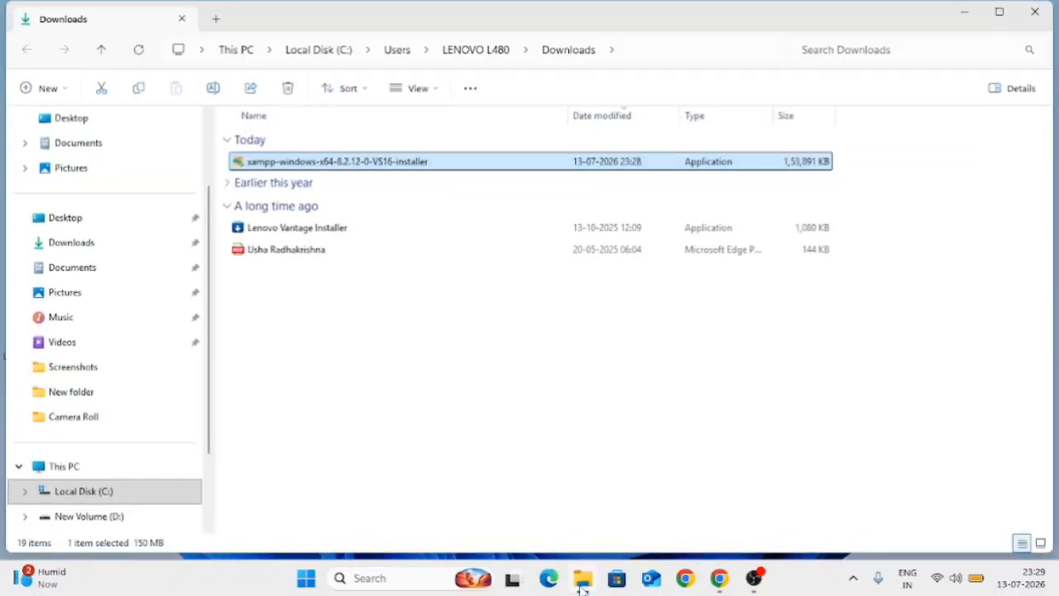
click(583, 580)
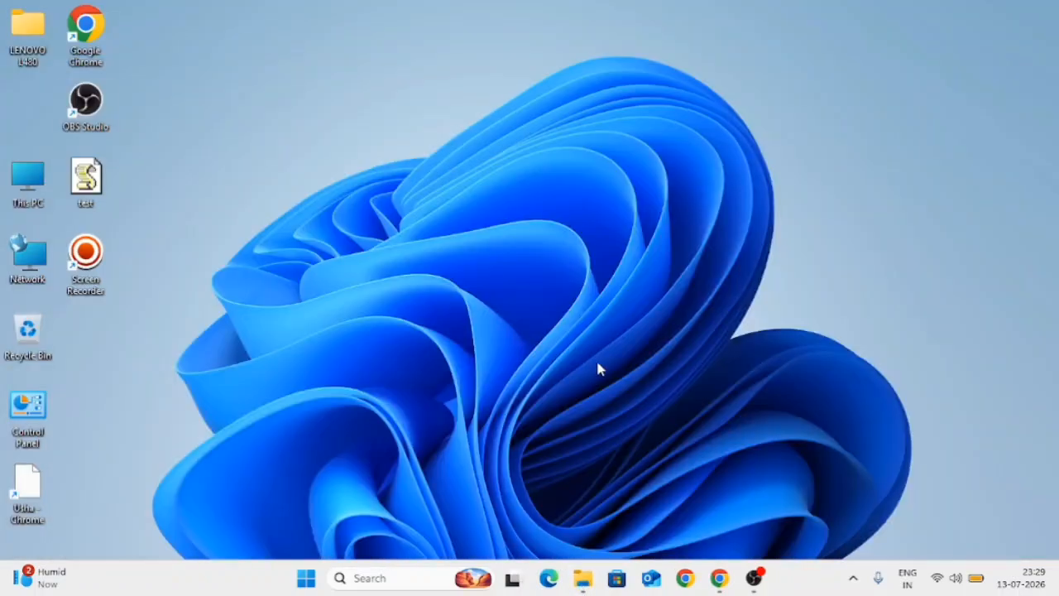
right_click(595, 101)
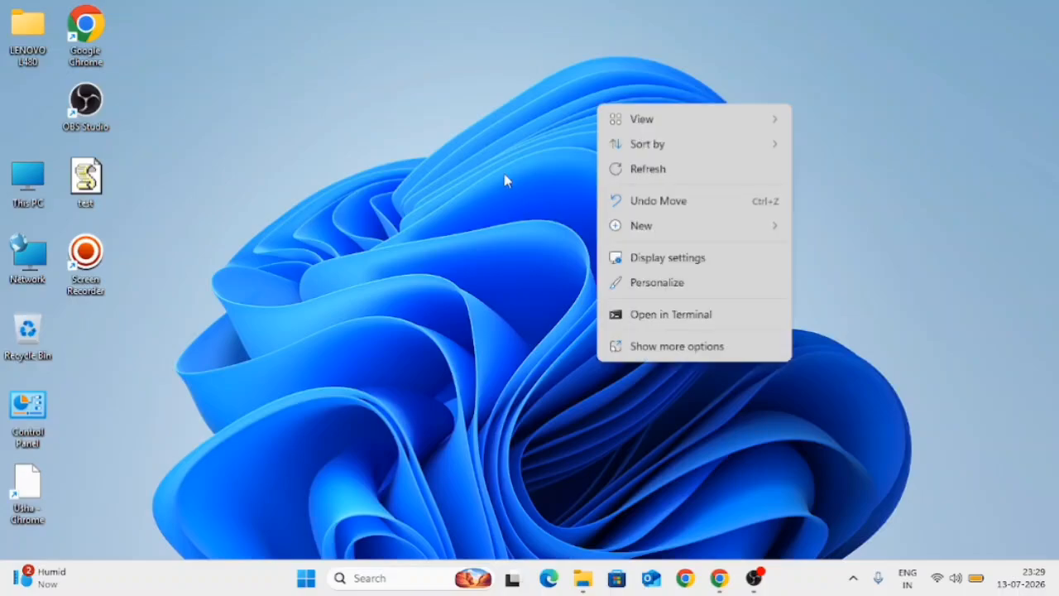
click(504, 177)
right_click(662, 122)
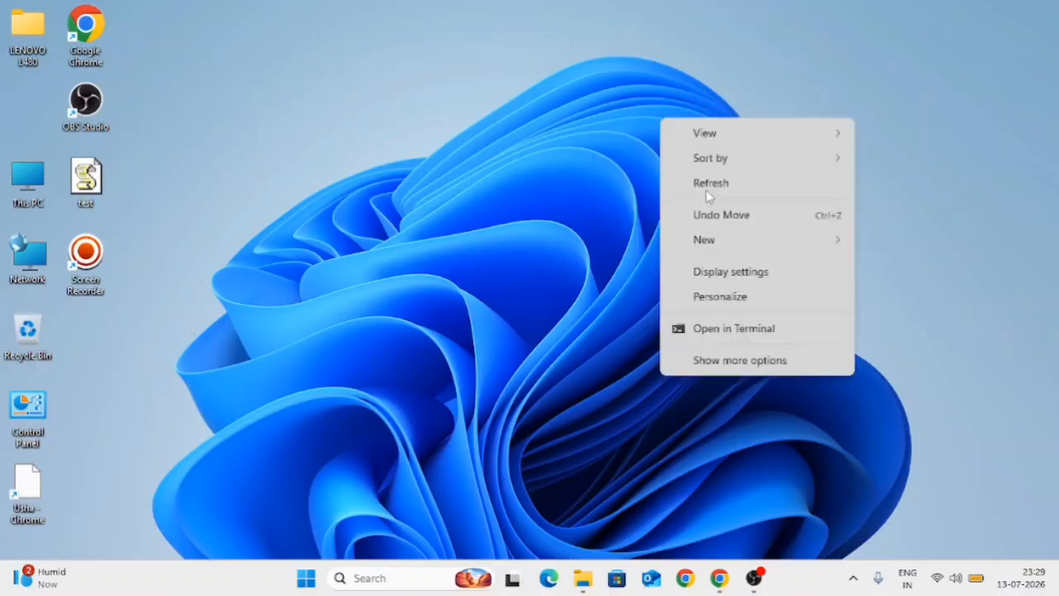
click(718, 192)
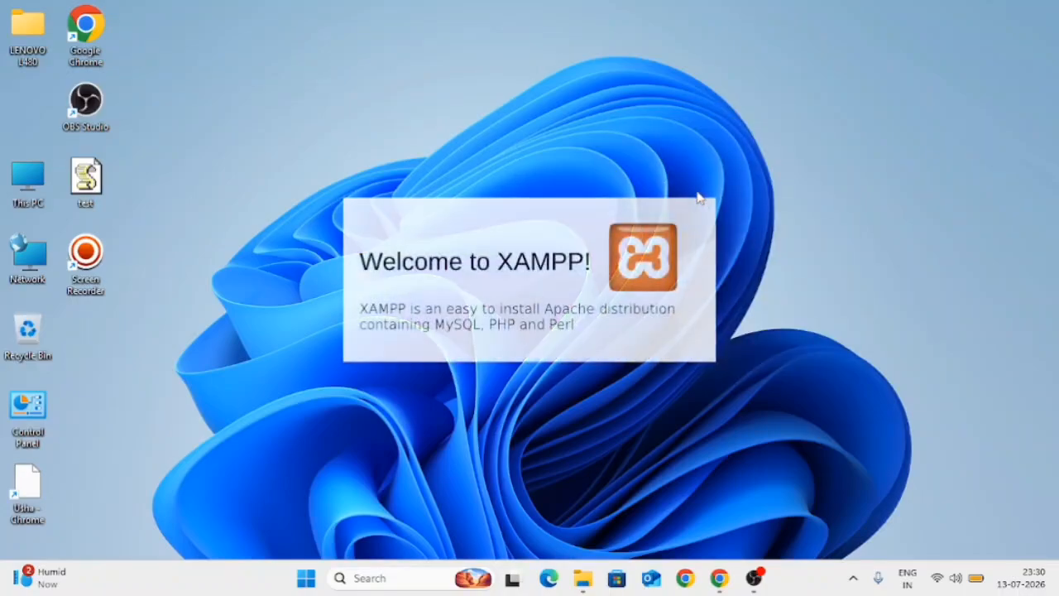
right_click(698, 196)
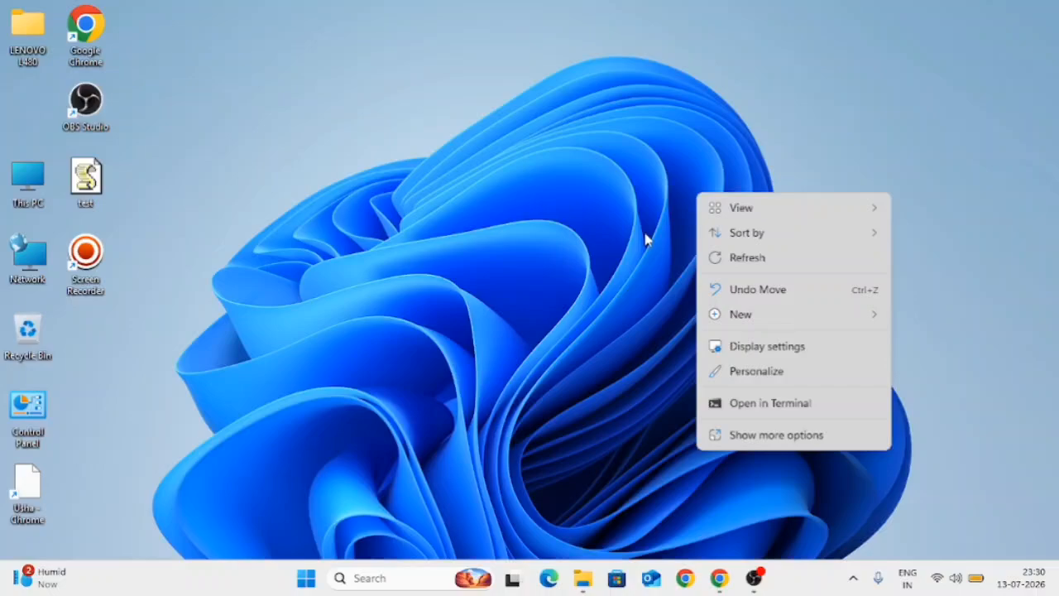
click(712, 255)
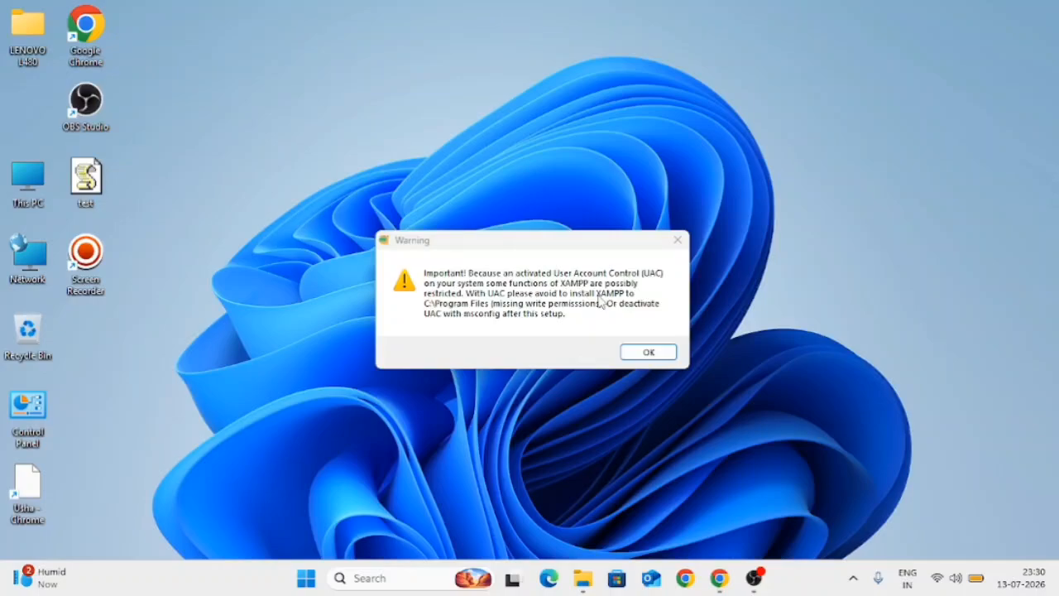
Acknowledge the User Account Control warning and continue the XAMPP setup with all components selected.
click(646, 353)
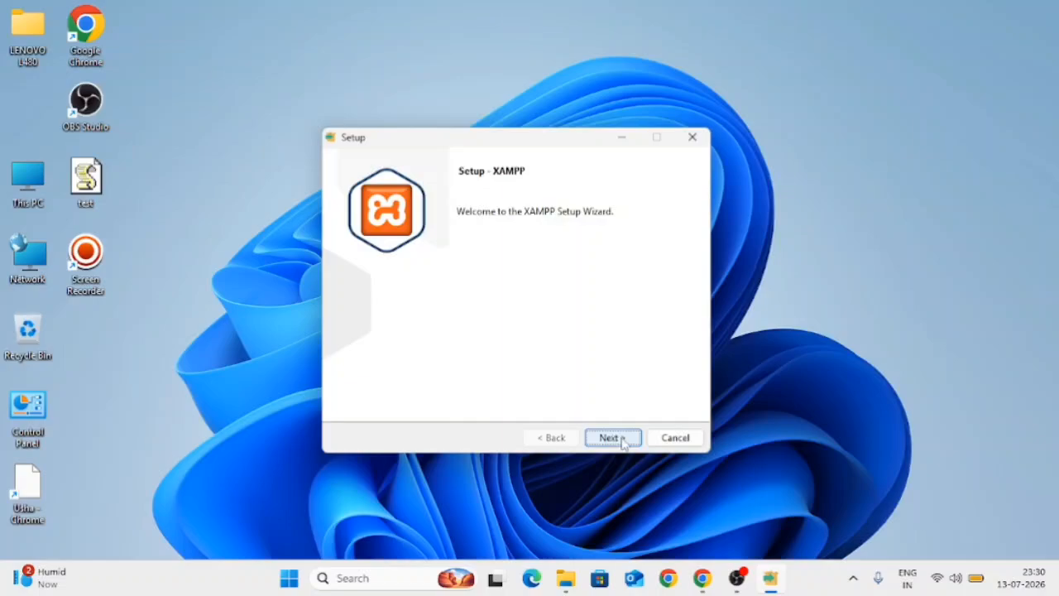
click(613, 438)
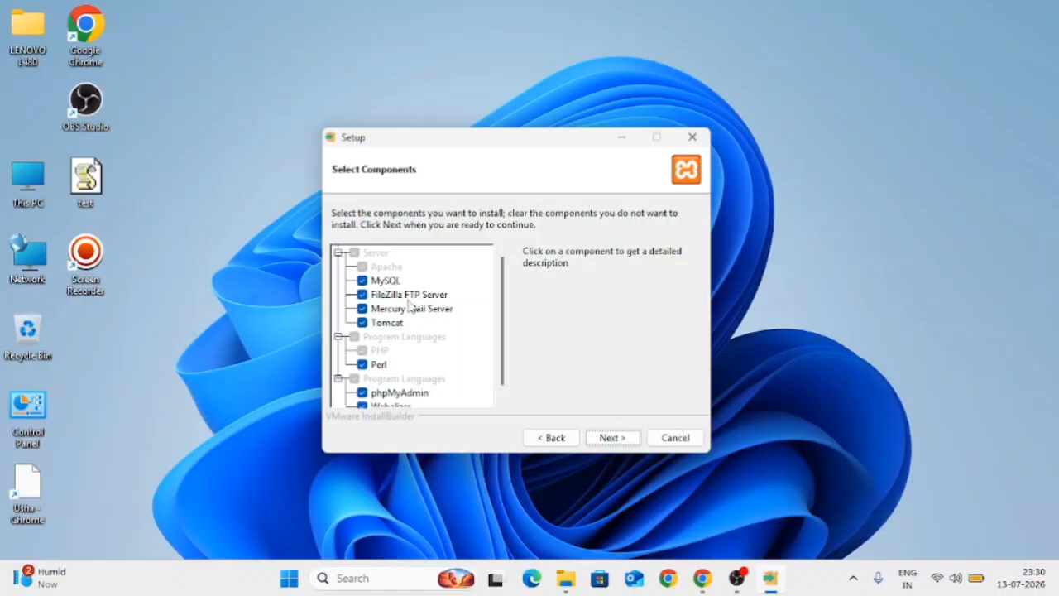
scroll(507, 338, down, 1)
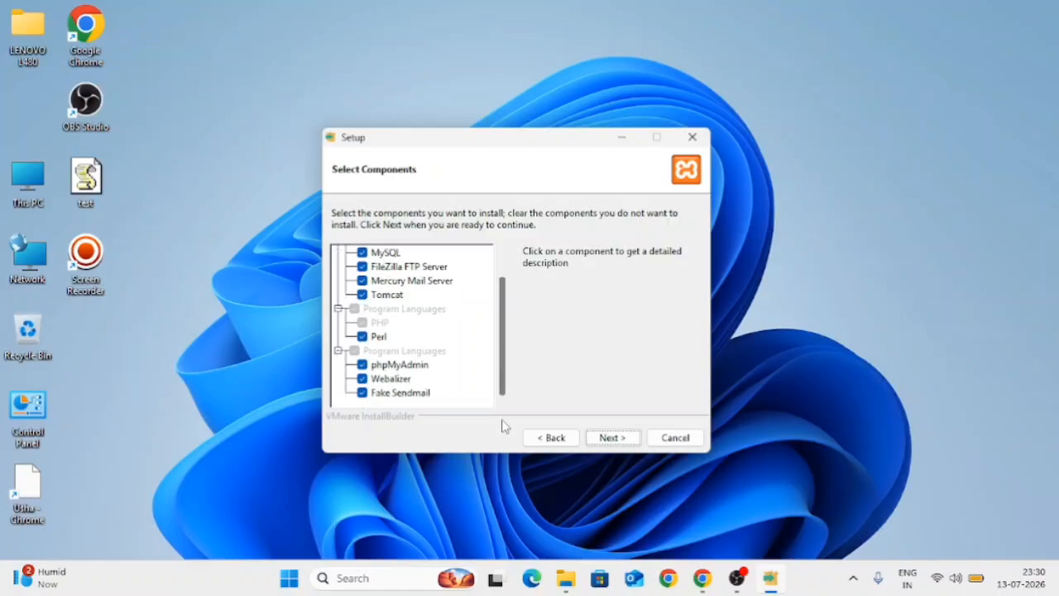
click(617, 443)
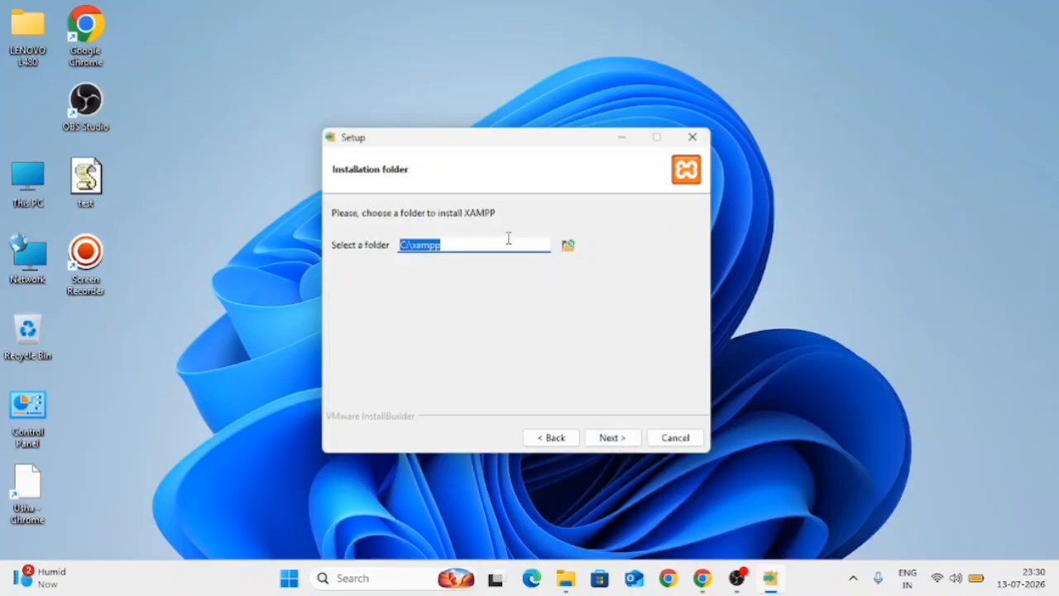
Browse for the XAMPP installation folder and set it to the New Volume (D:) drive.
click(566, 246)
scroll(510, 308, down, 2)
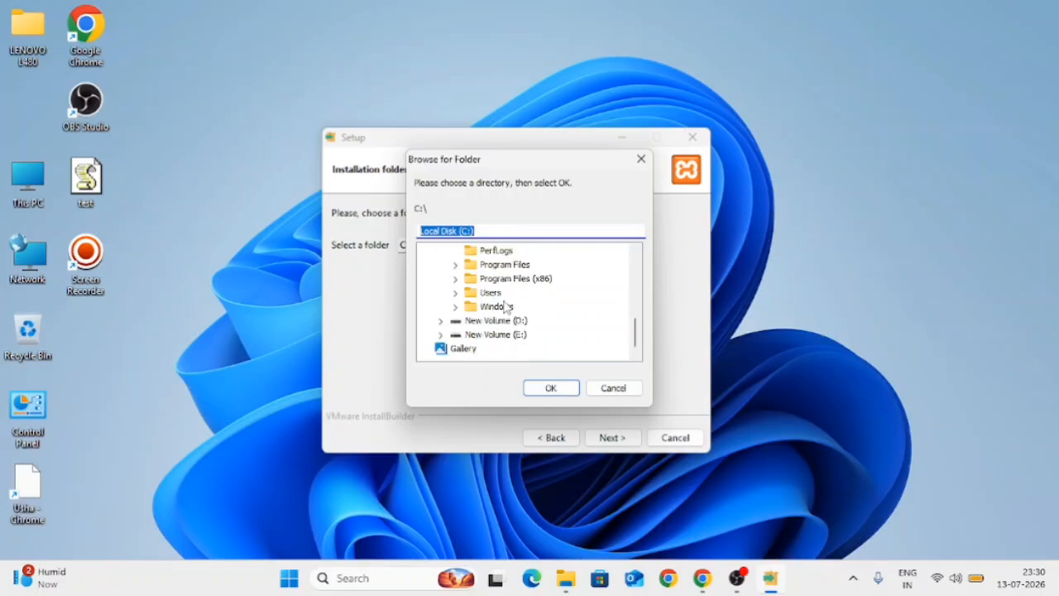
click(492, 322)
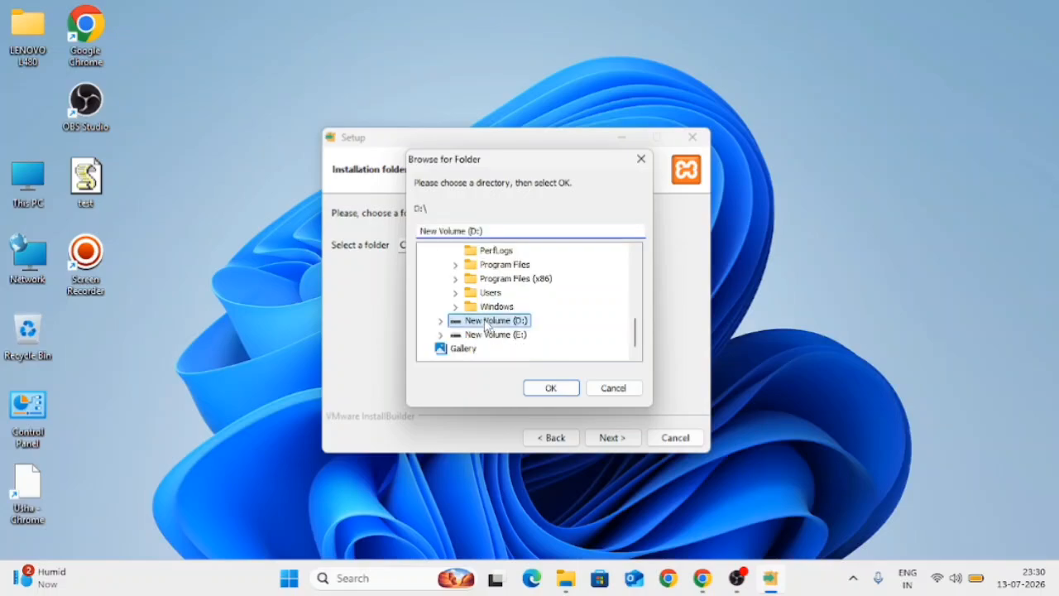
click(551, 389)
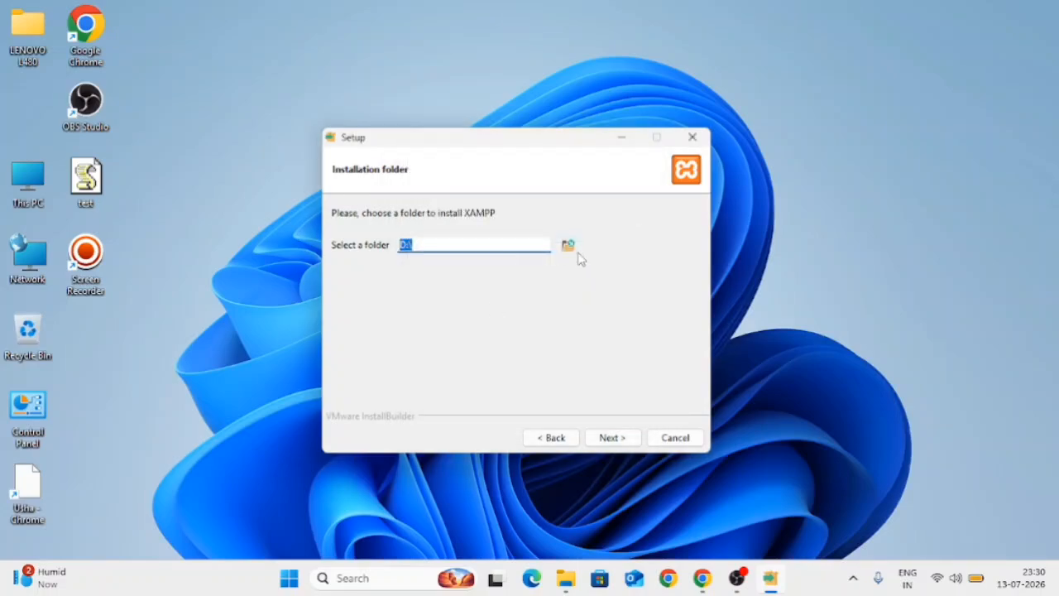
Try to continue the setup with the root of New Volume (D:) reselected as the installation folder.
click(570, 245)
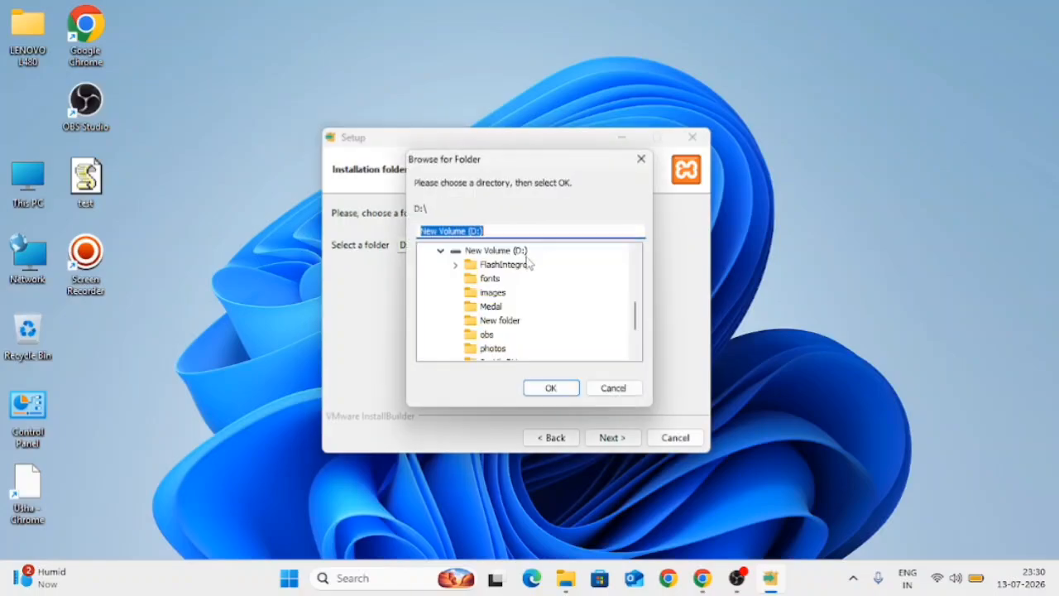
scroll(506, 290, down, 1)
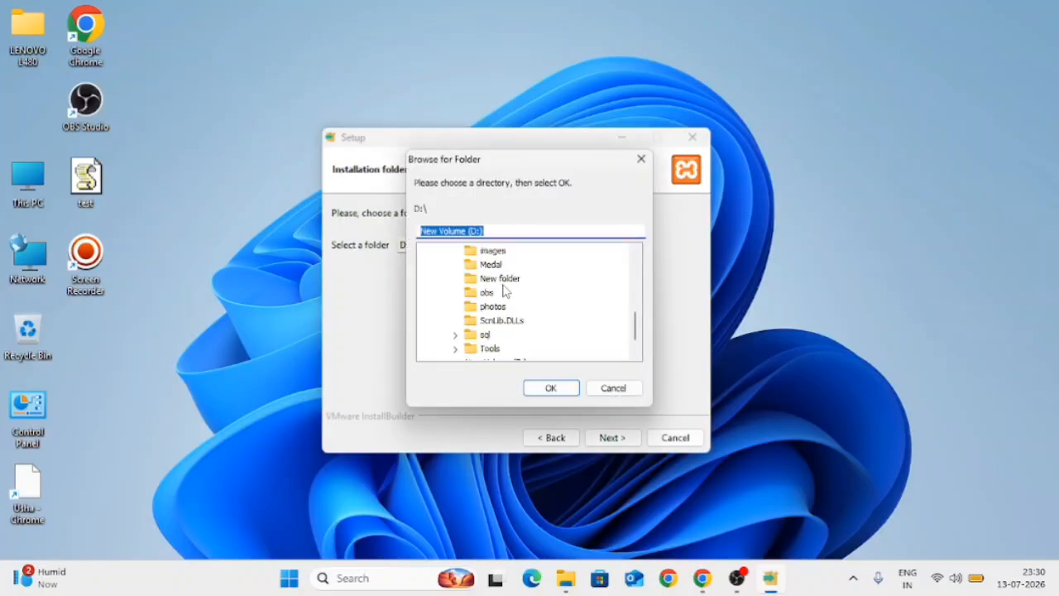
scroll(506, 291, up, 3)
scroll(506, 291, down, 1)
scroll(506, 290, down, 1)
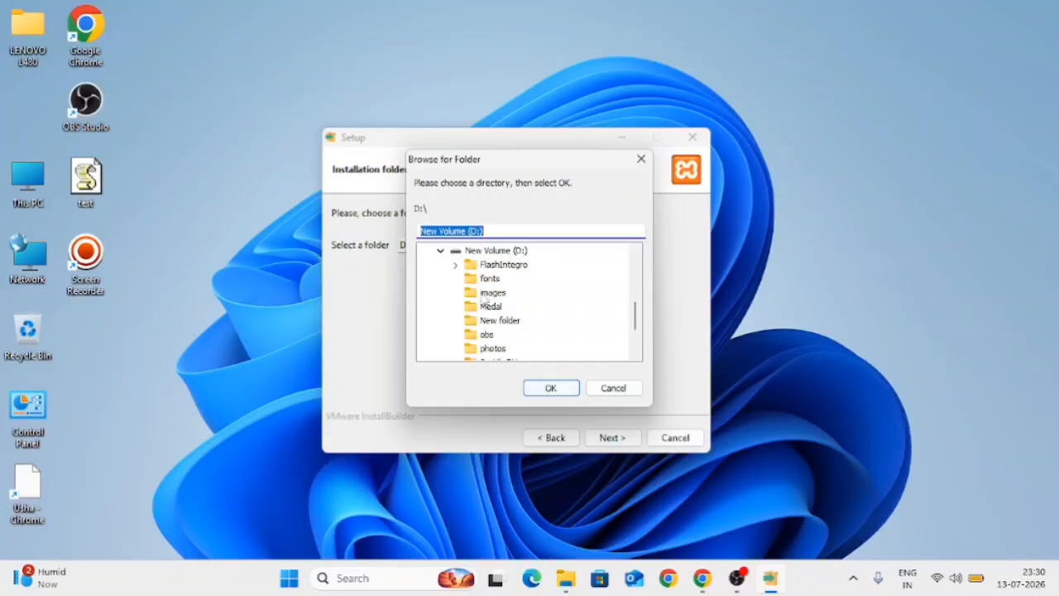
click(442, 252)
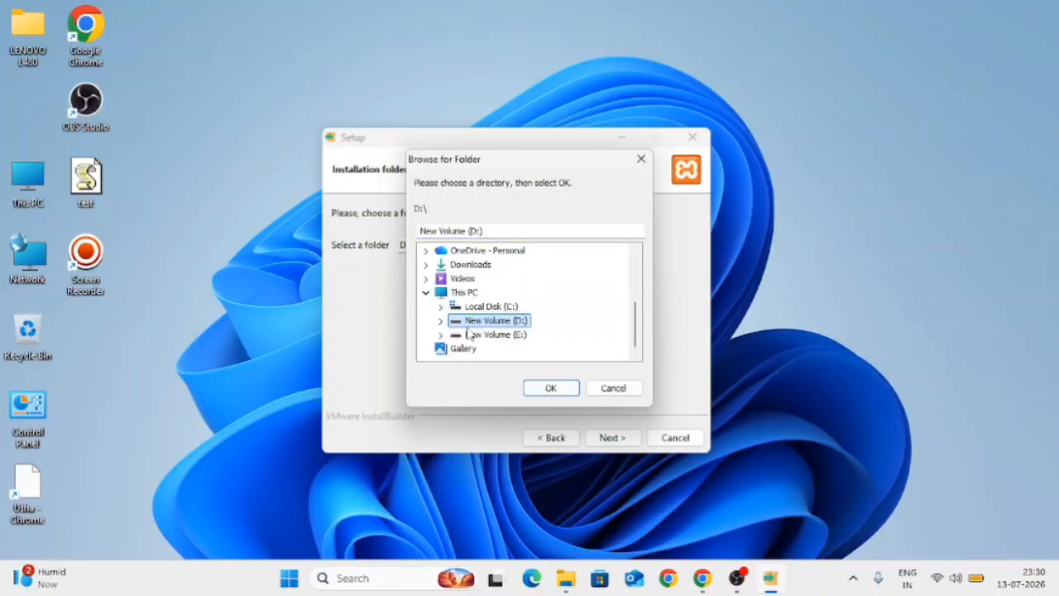
click(435, 317)
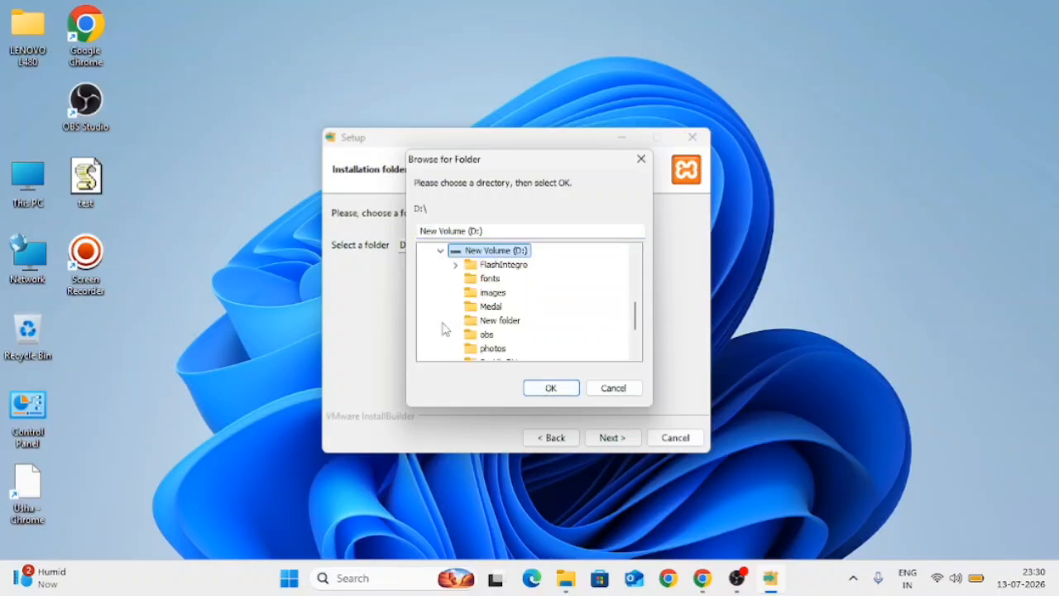
click(441, 252)
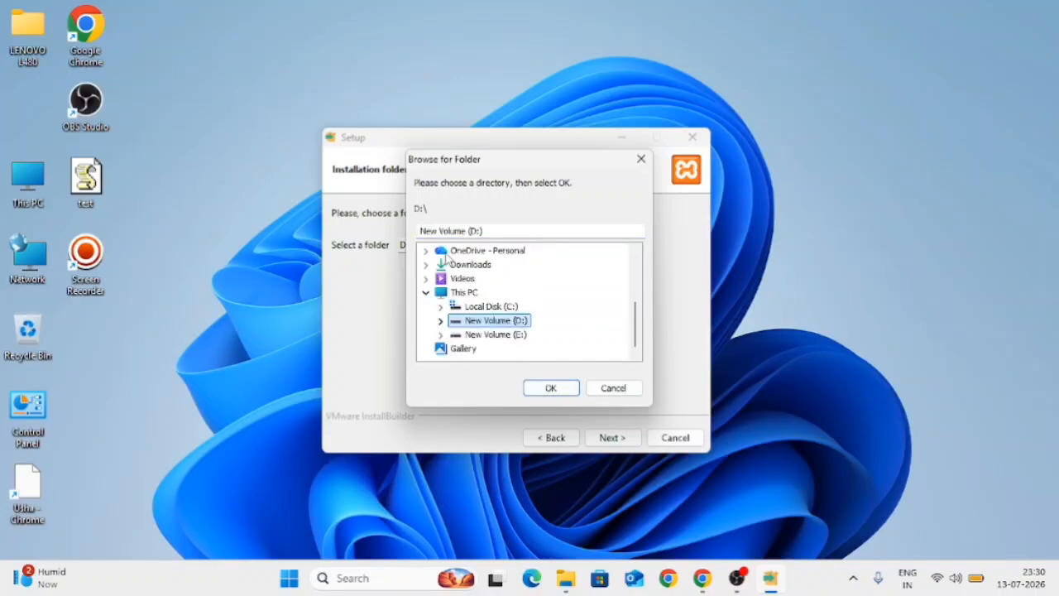
click(547, 389)
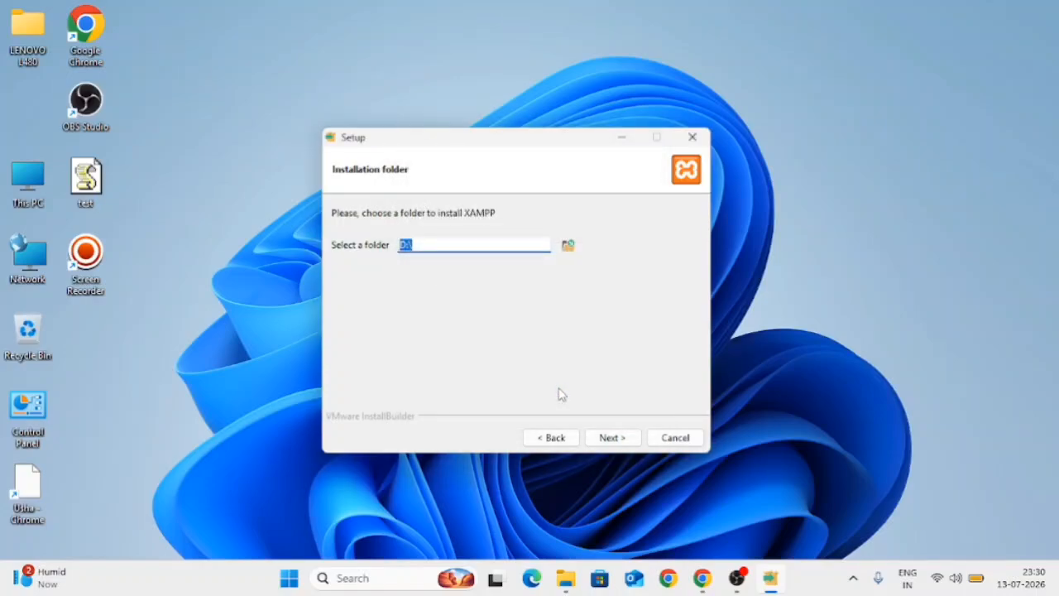
click(602, 439)
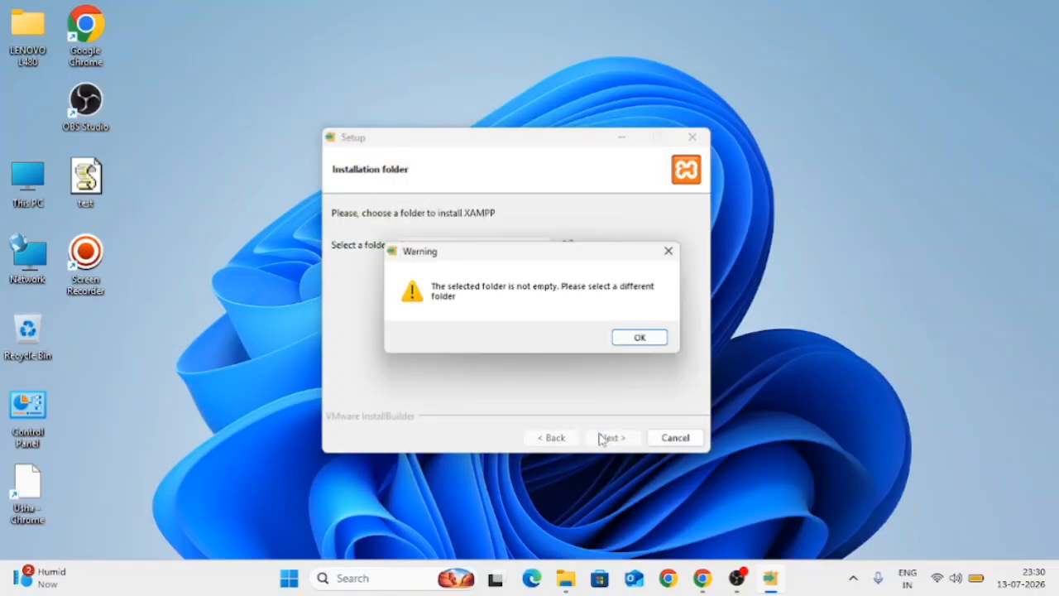
click(642, 340)
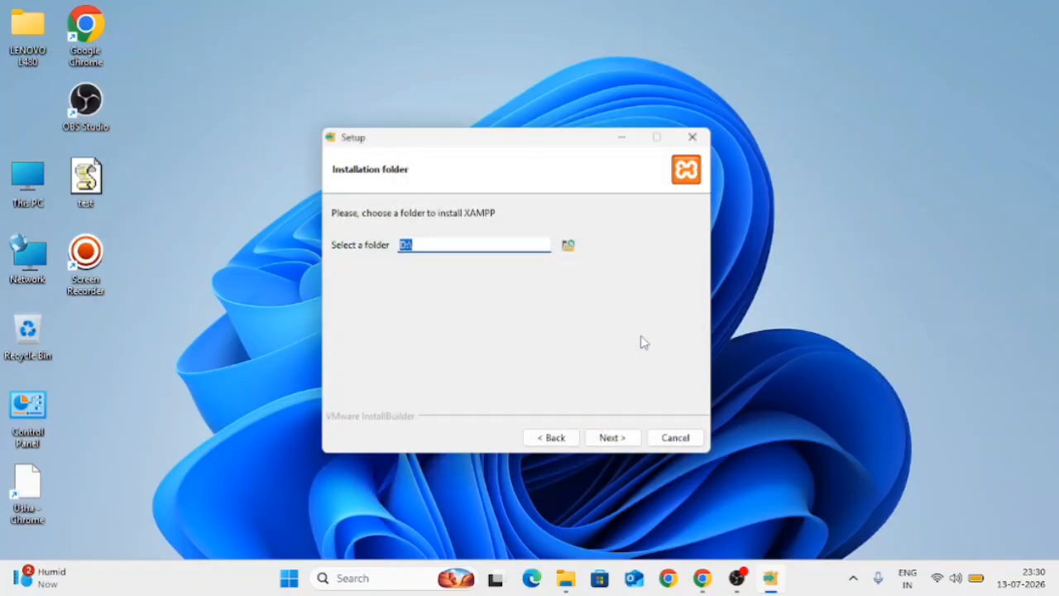
Switch to File Explorer and create a folder named Test in the root of New Volume (D:).
click(570, 244)
click(518, 251)
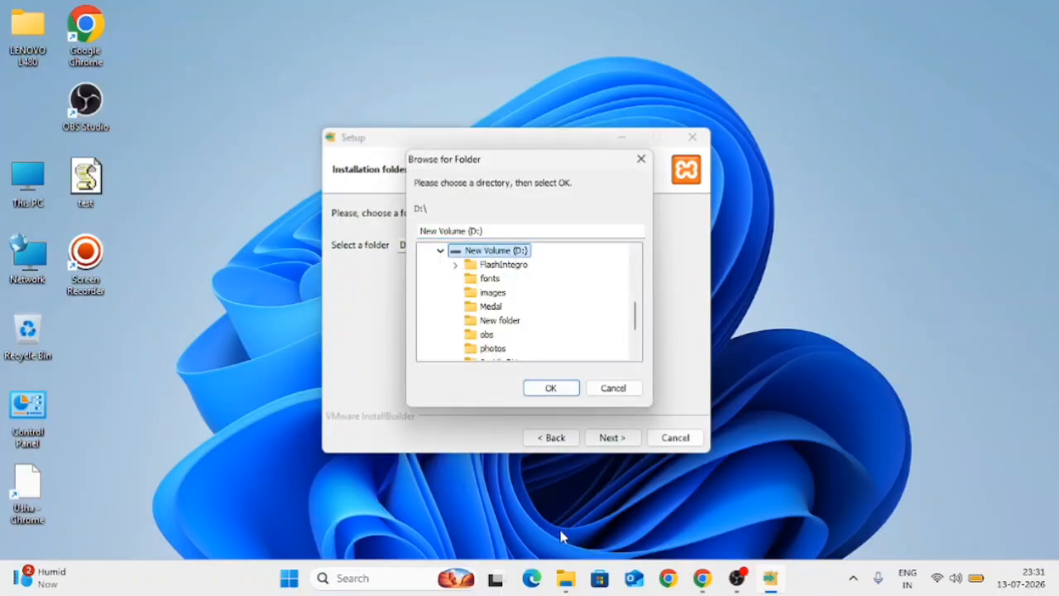
click(566, 578)
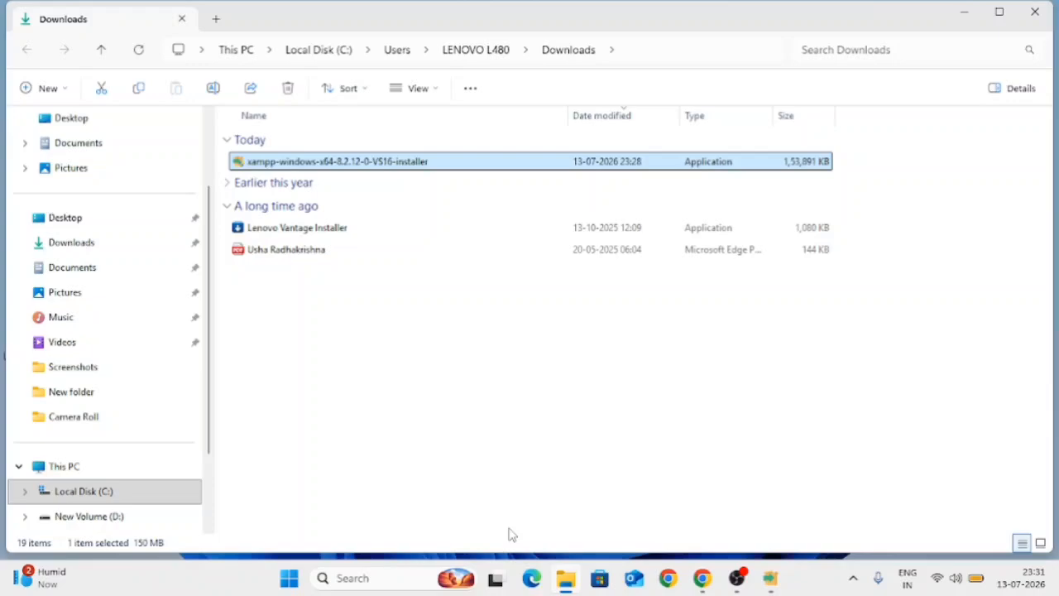
click(98, 514)
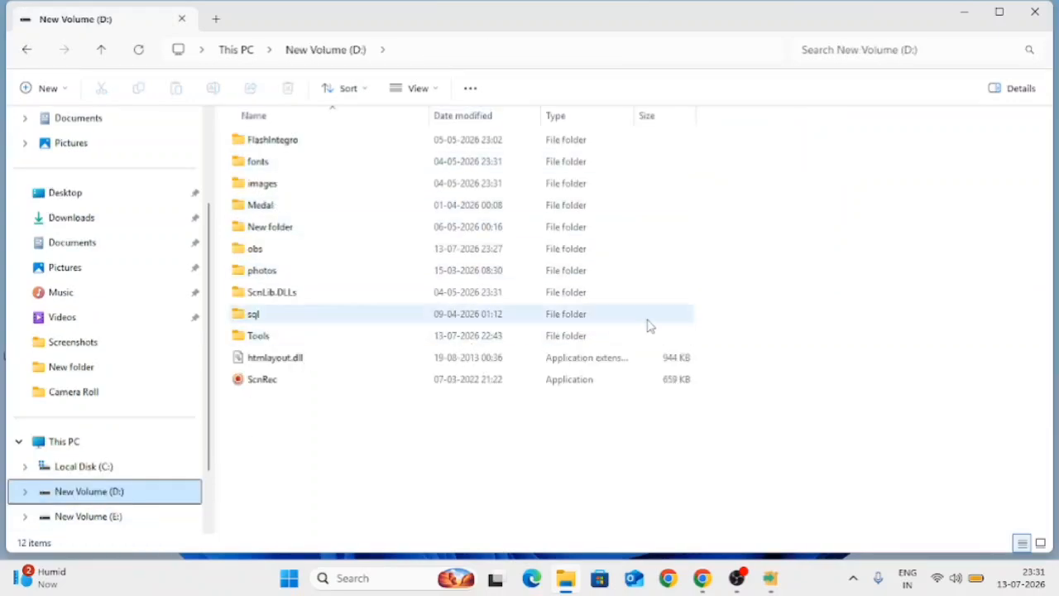
click(321, 457)
right_click(321, 457)
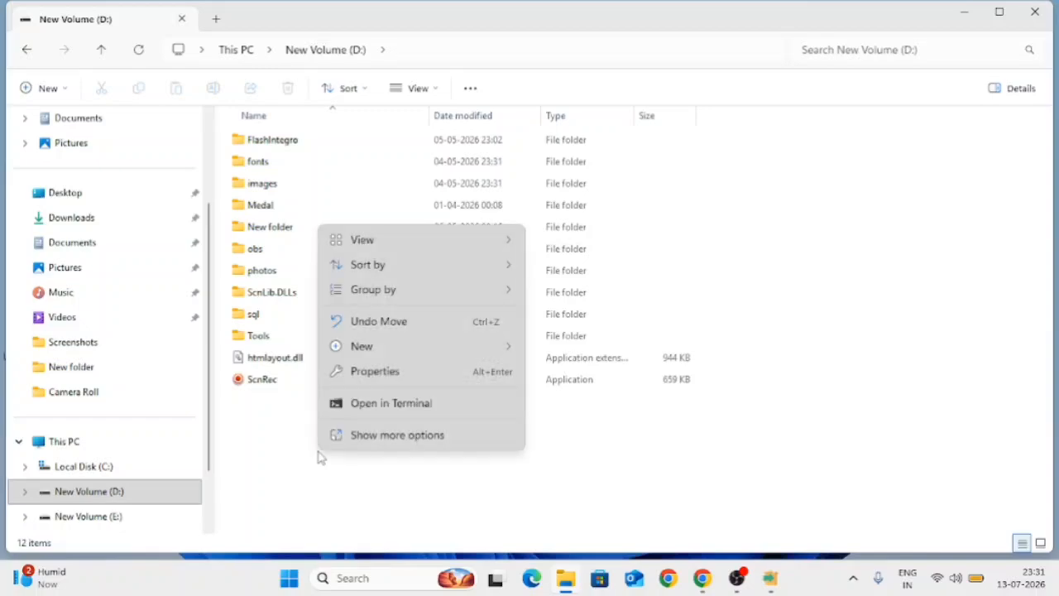
mouse_move(500, 344)
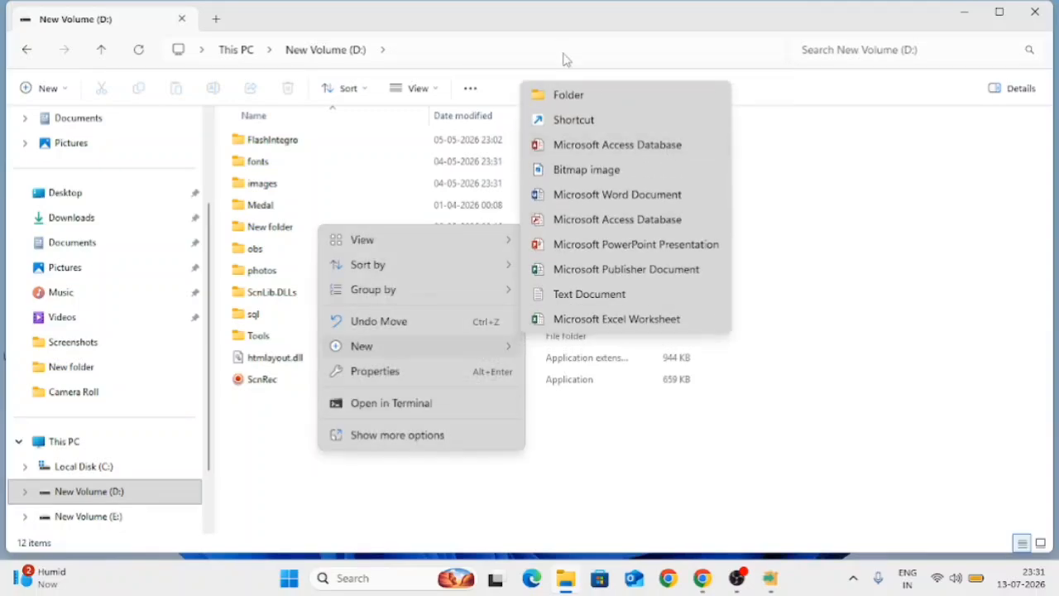
click(563, 96)
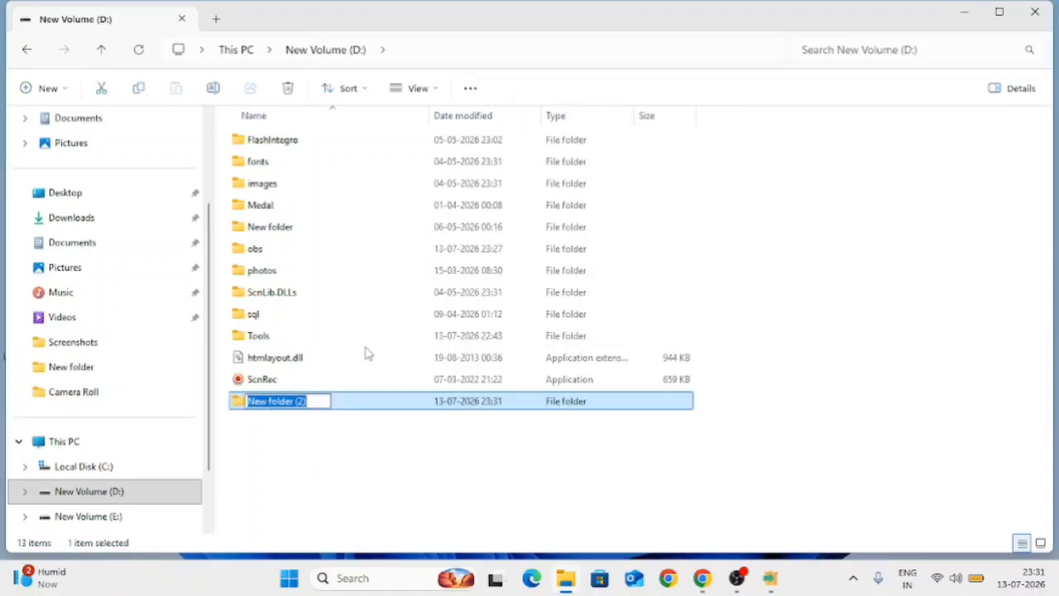
text(Test)
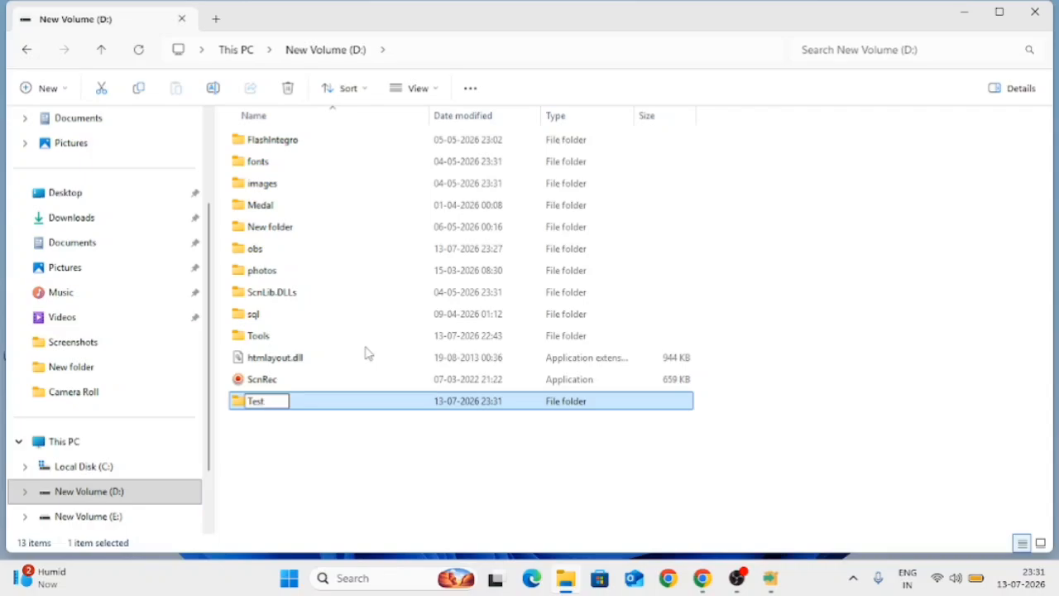
key(Return)
Return to the XAMPP setup, set the installation folder to D:\Test and continue to the language choice.
click(769, 581)
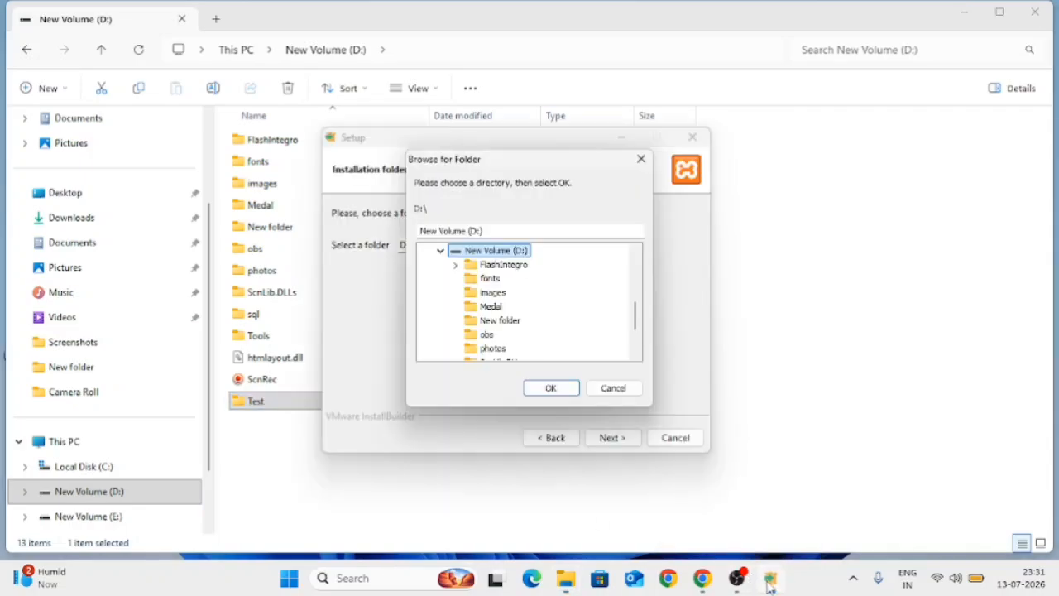
click(641, 159)
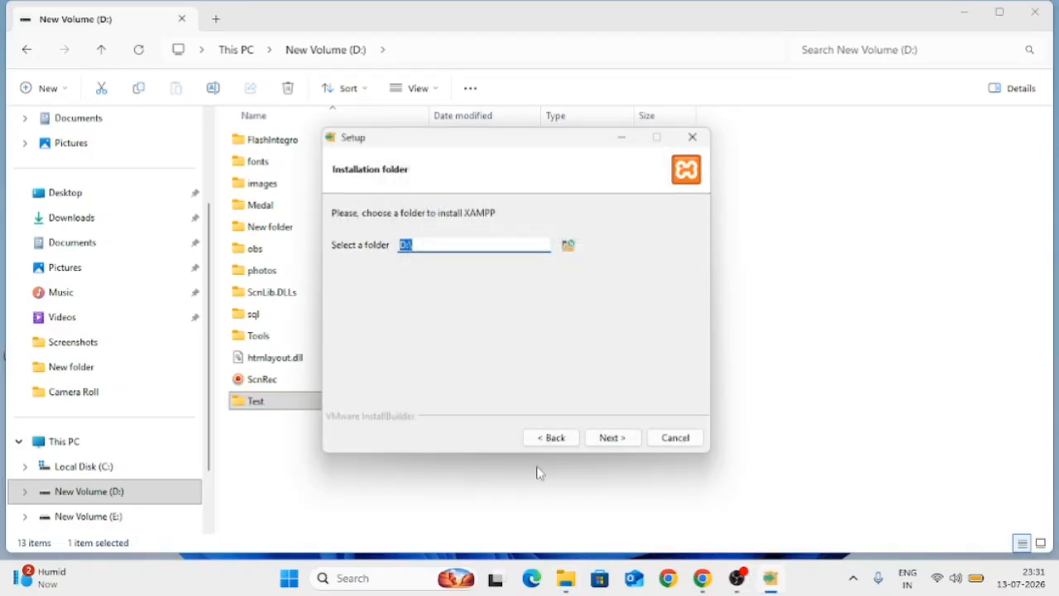
click(551, 437)
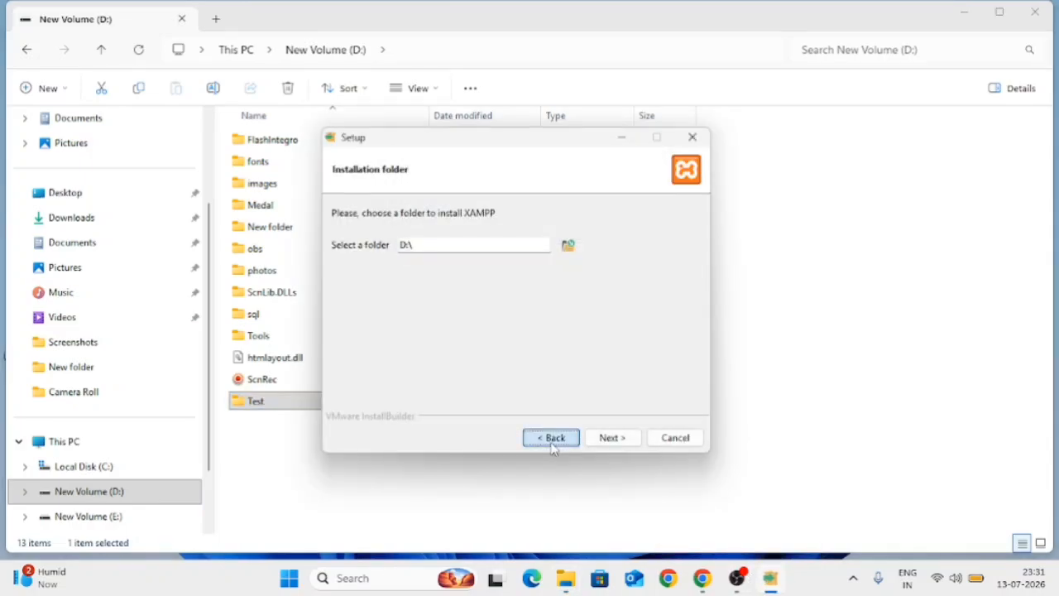
click(613, 438)
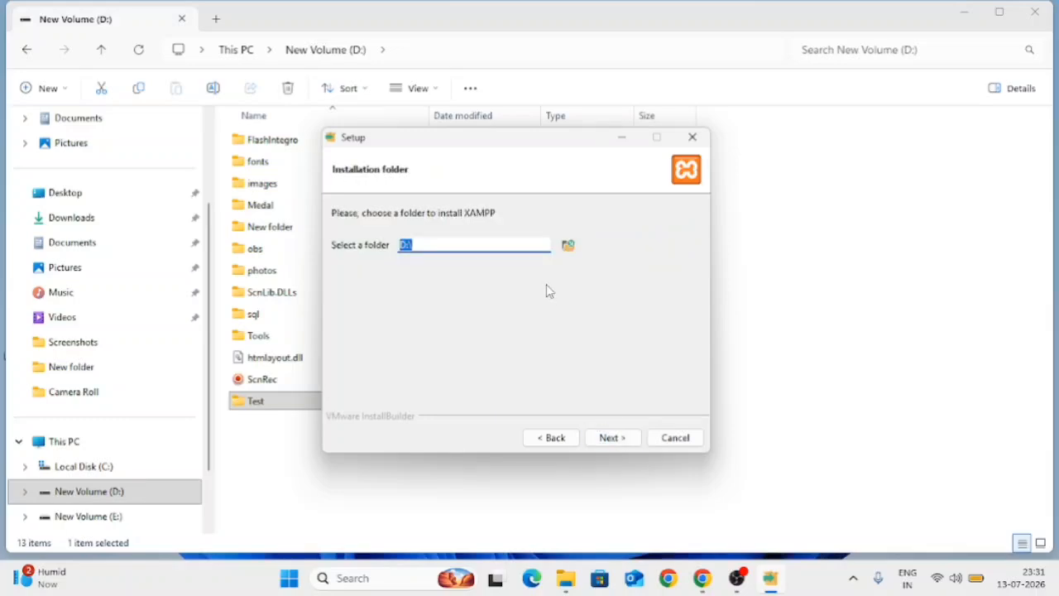
click(568, 246)
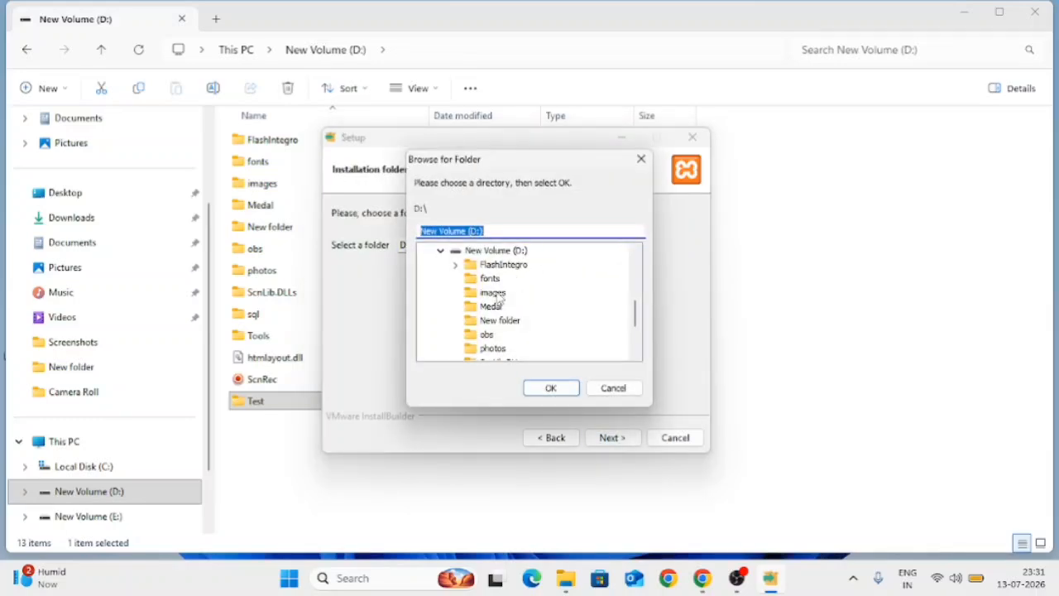
scroll(487, 331, down, 3)
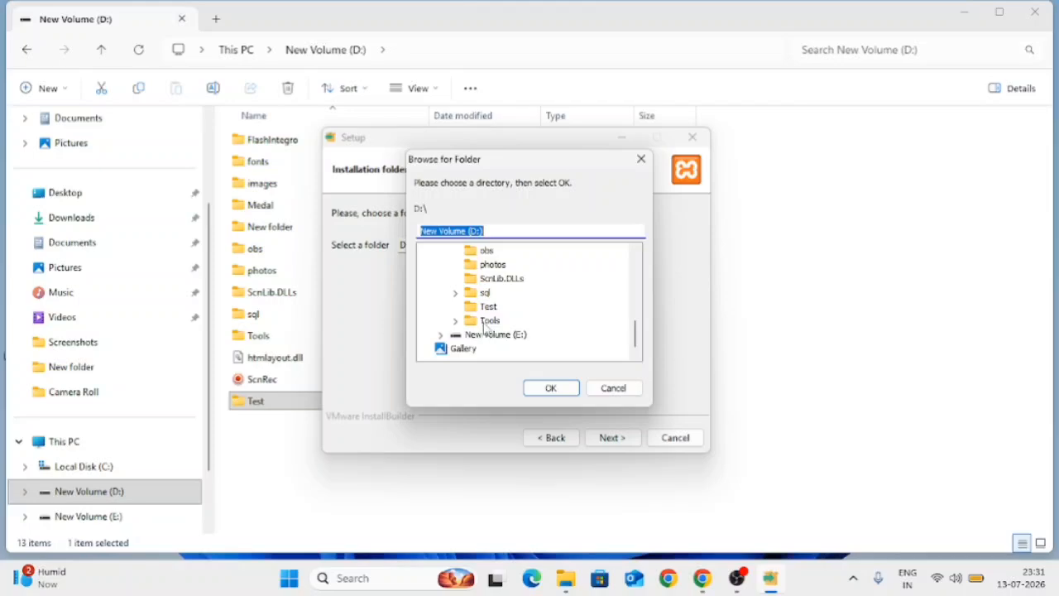
click(488, 306)
click(568, 395)
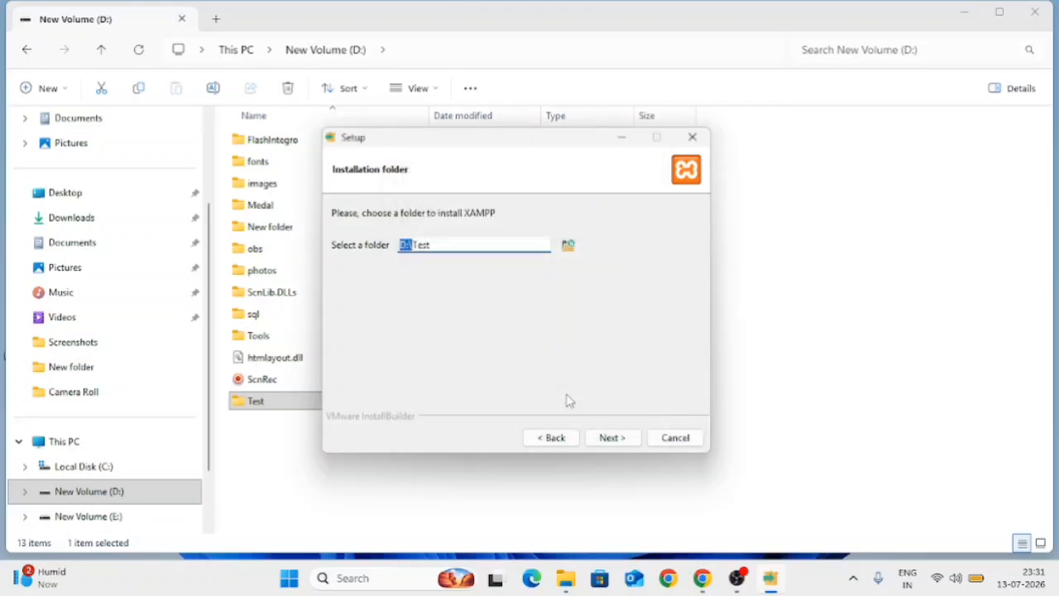
click(612, 438)
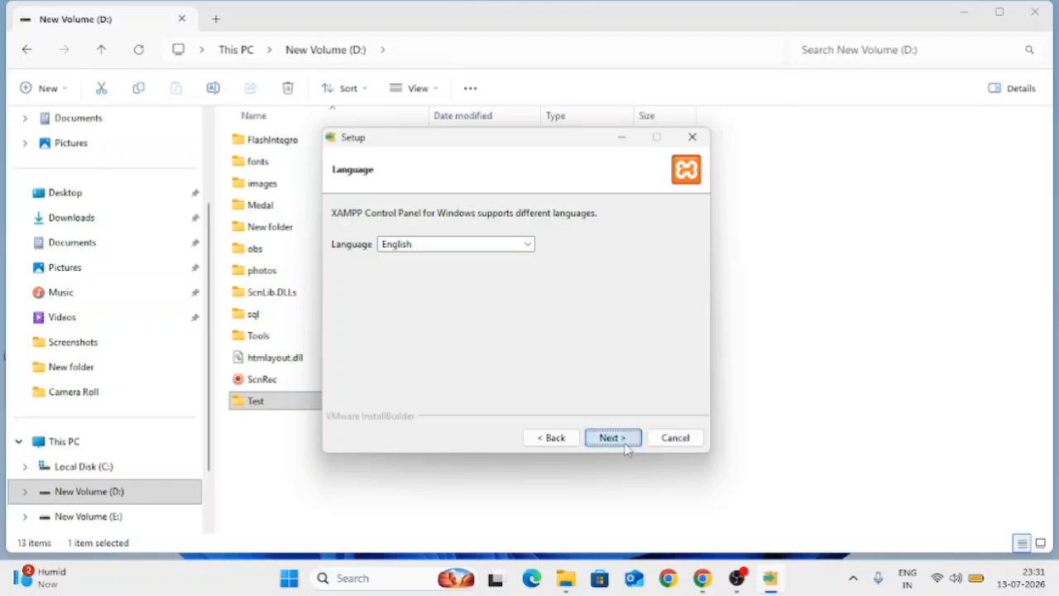
Start the XAMPP installation with English as the Control Panel language and minimize the configuration console window.
click(612, 438)
click(602, 440)
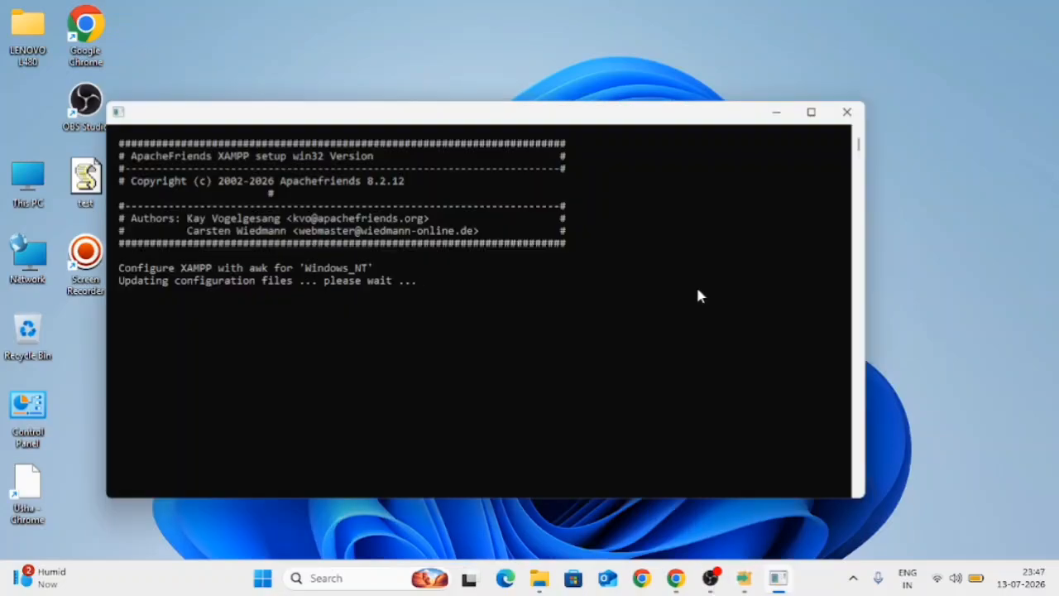
click(772, 115)
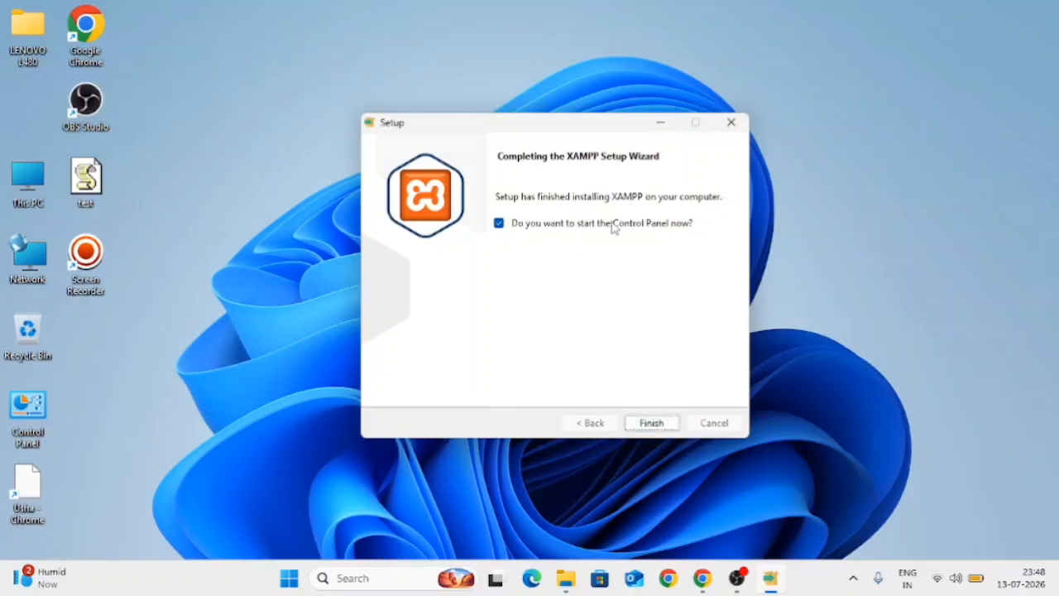
Finish the setup wizard with the option to start the Control Panel enabled, and move the Control Panel window away from the screen corner.
click(653, 423)
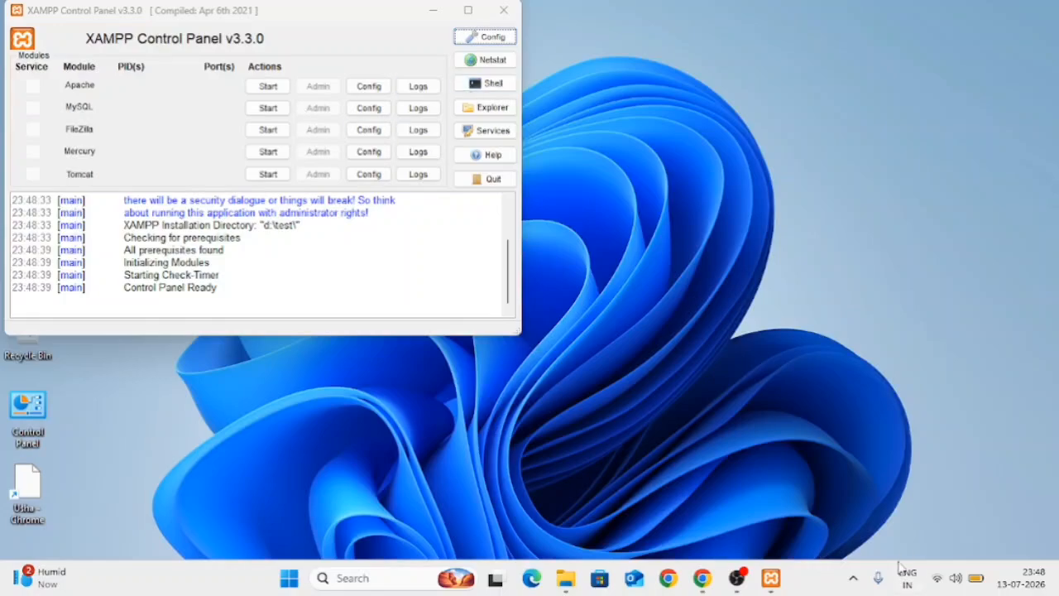
click(853, 577)
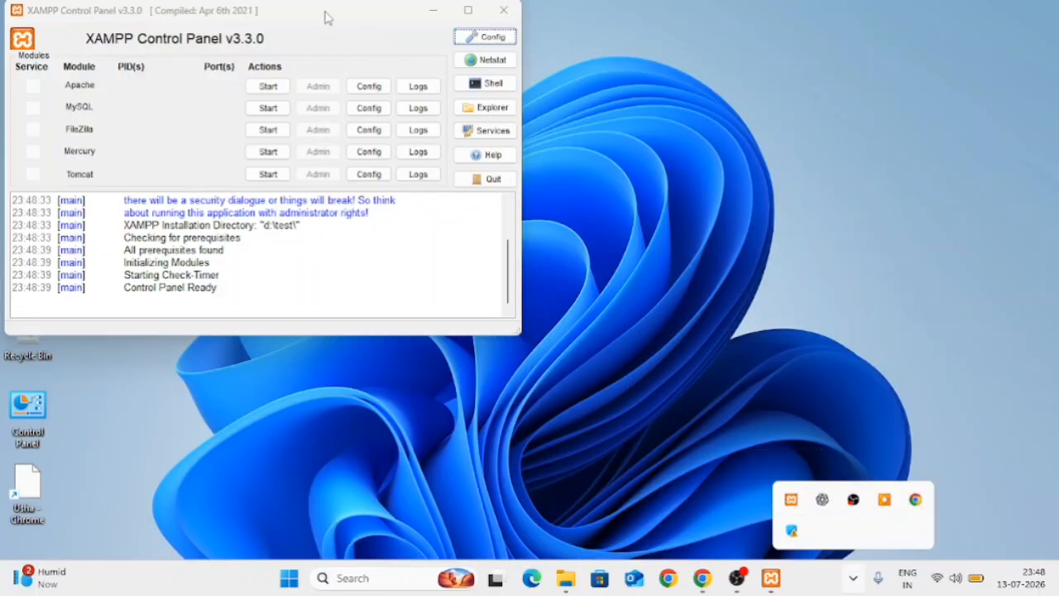
drag(326, 19, 372, 81)
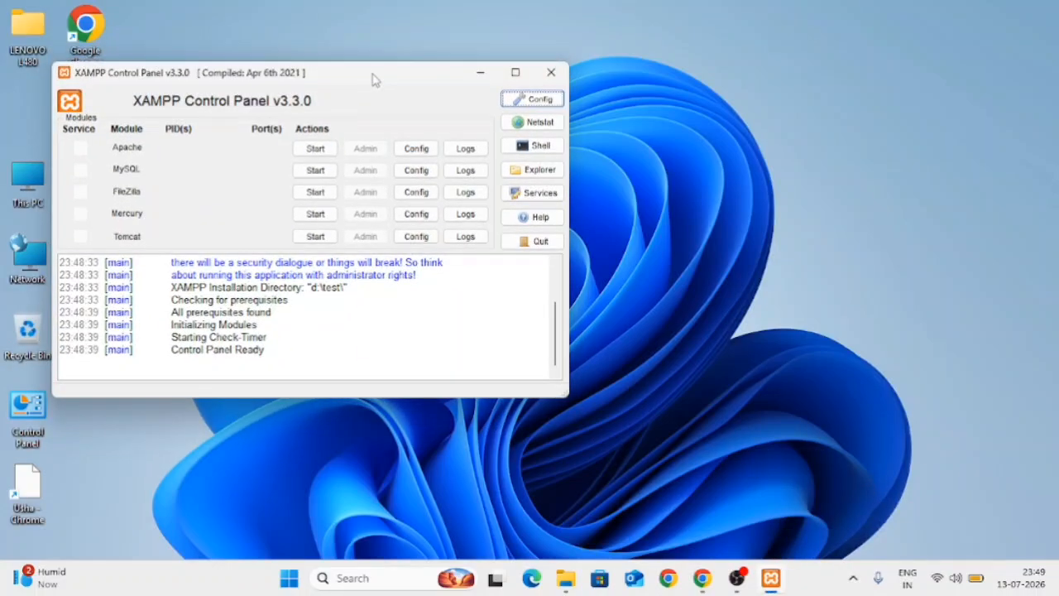